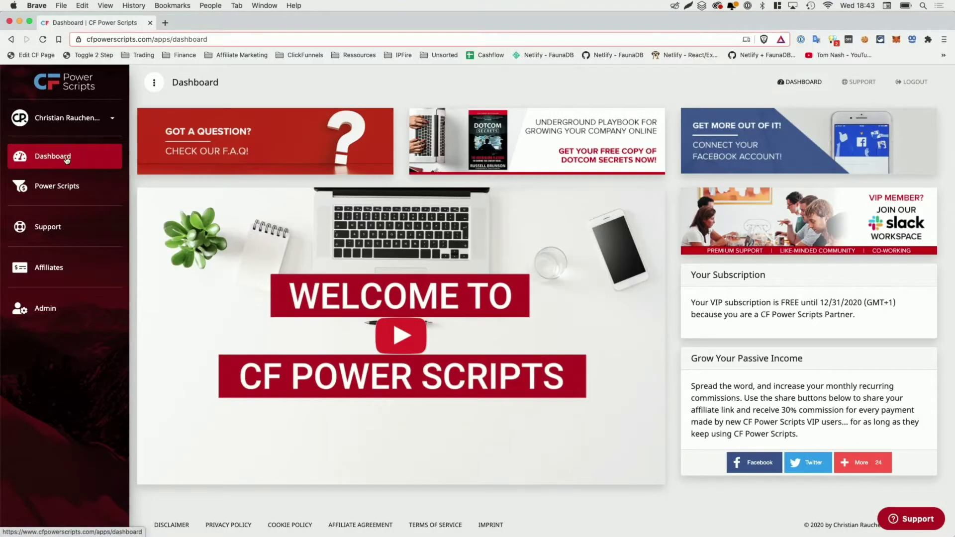
Open the Power Scripts Development funnel's Order Form step in CF Power Scripts.
left_click(57, 187)
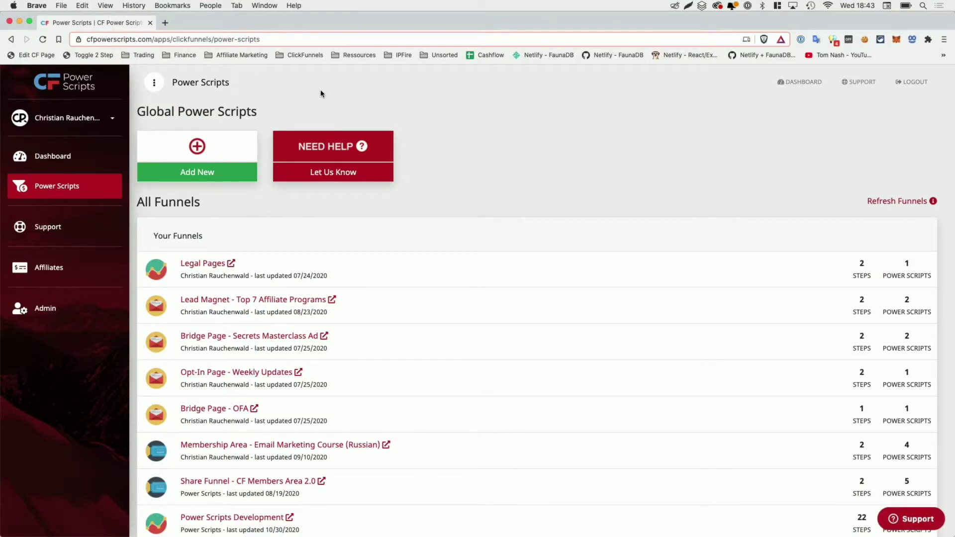
scroll(320, 94, "down", 5)
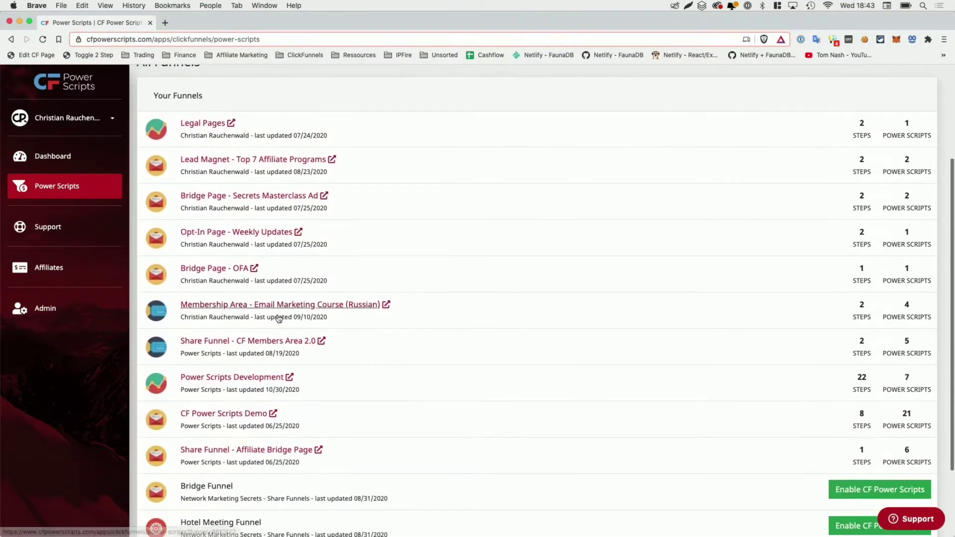
left_click(247, 381)
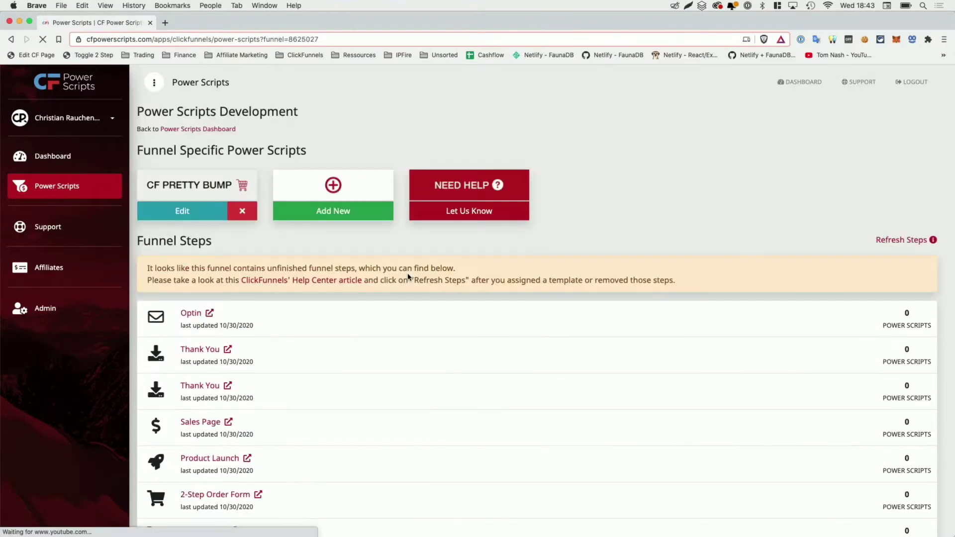
scroll(408, 277, "down", 5)
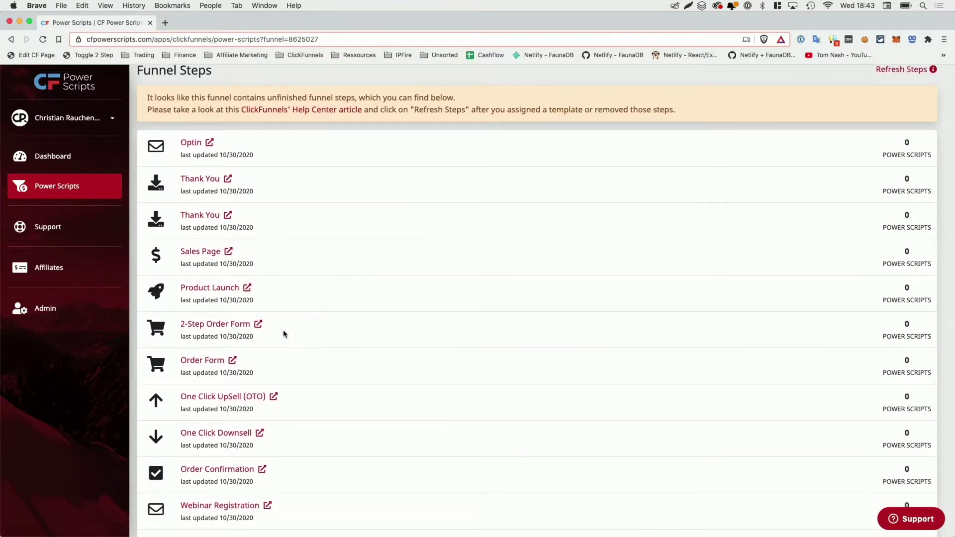
left_click(200, 361)
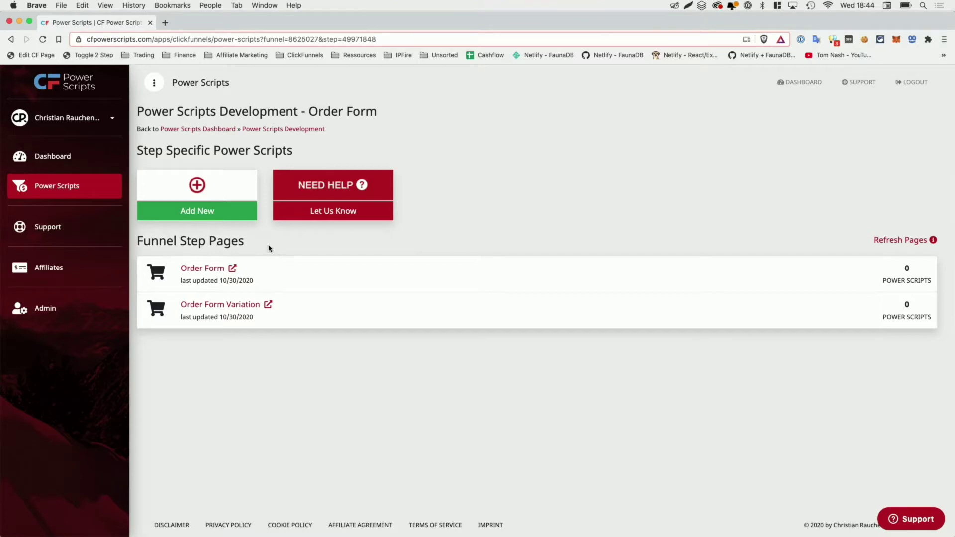
Add a new script to the step, filtering by 'prett' and choosing CF Pretty Products.
left_click(213, 213)
left_click(531, 98)
type("prett")
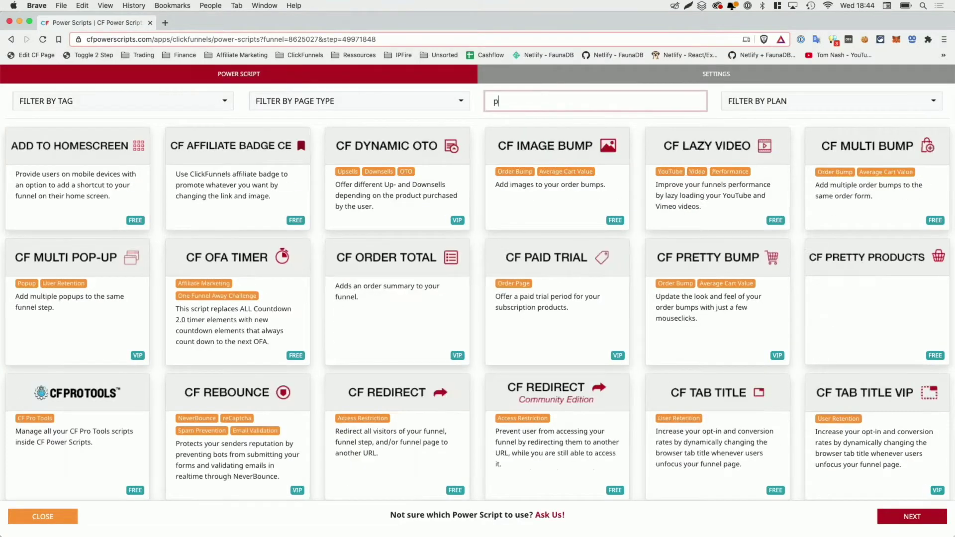
left_click(234, 185)
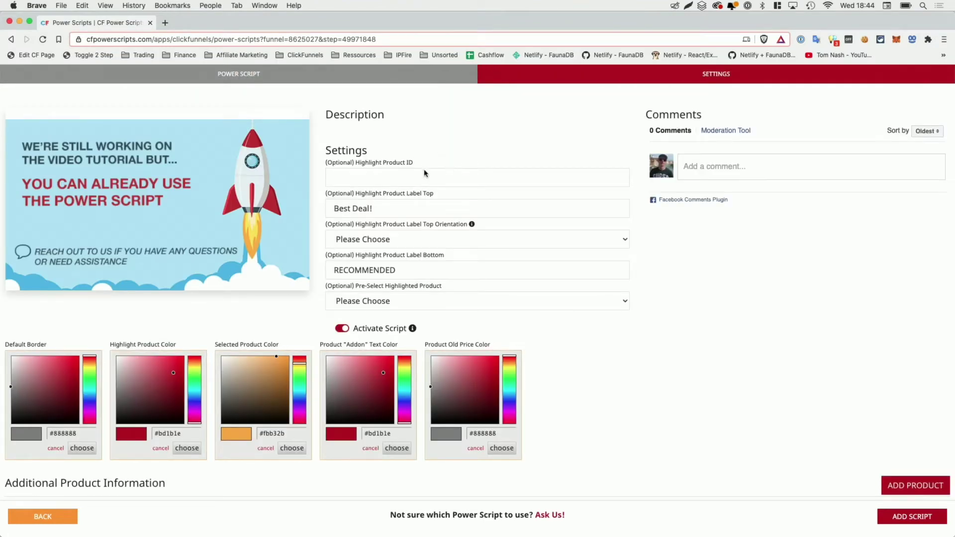
In a new tab, open ClickFunnels' Power Scripts Development Order Form step products list.
key("cmd+t")
type("clickfunnels.com")
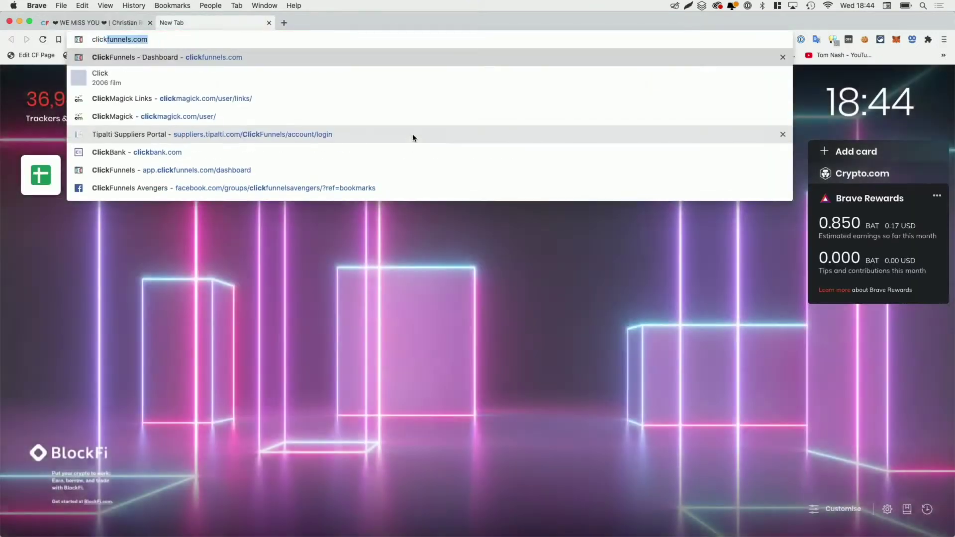
key("Return")
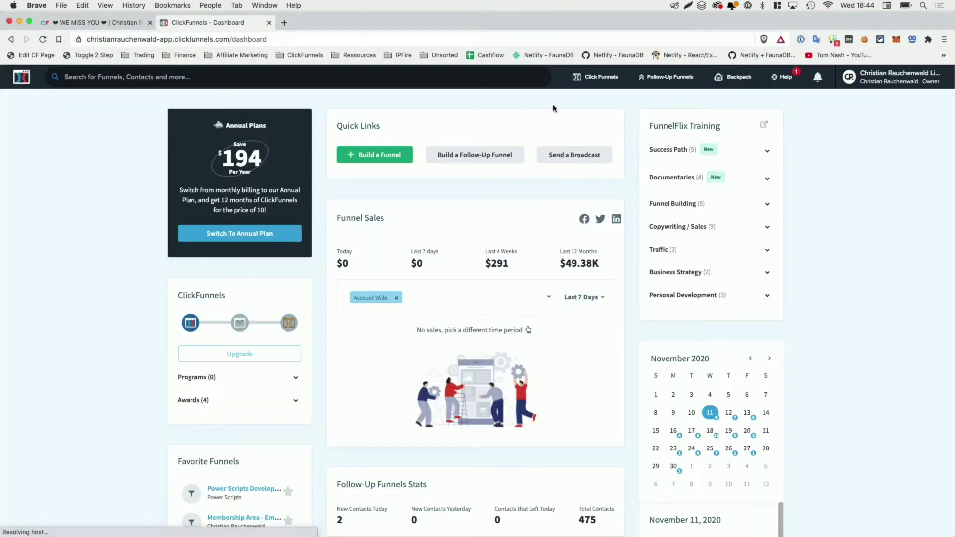
mouse_move(599, 77)
left_click(592, 99)
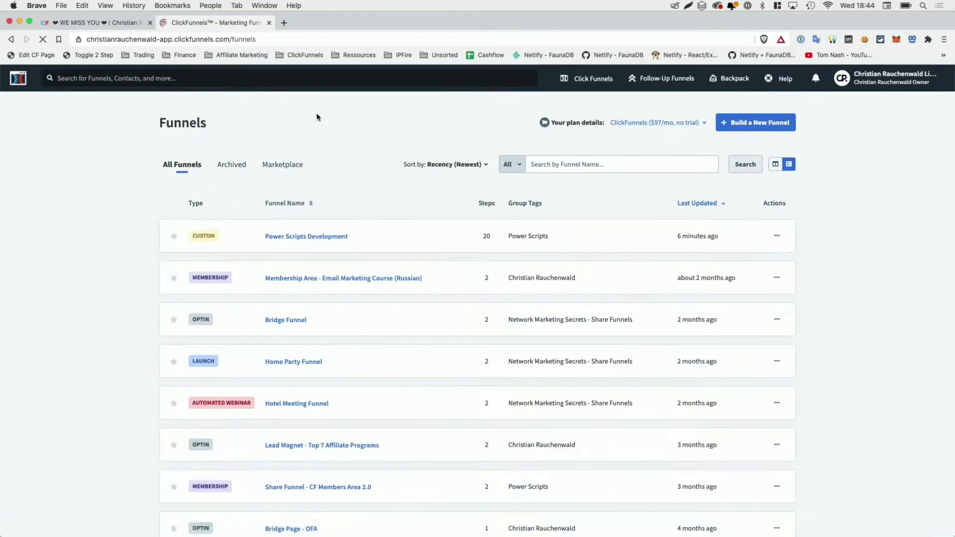
left_click(295, 230)
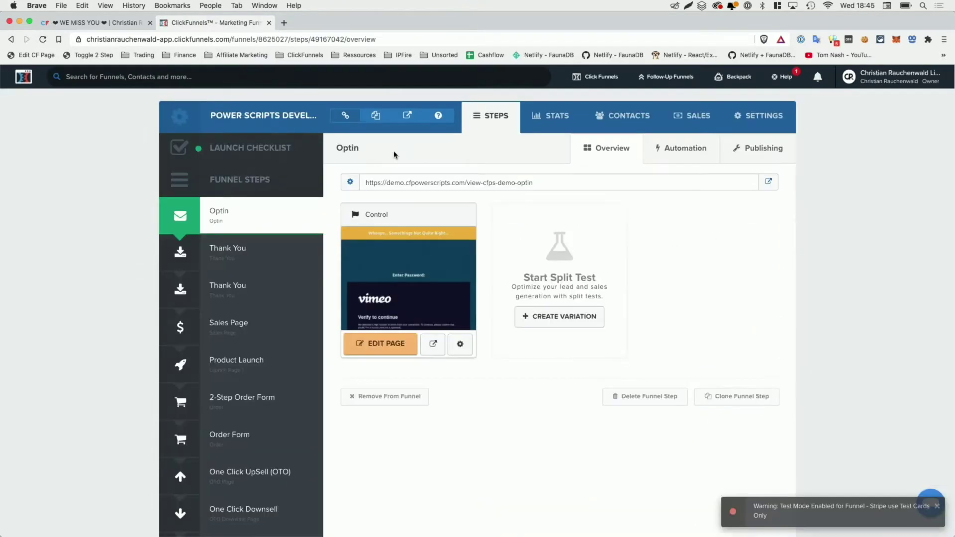
left_click(229, 442)
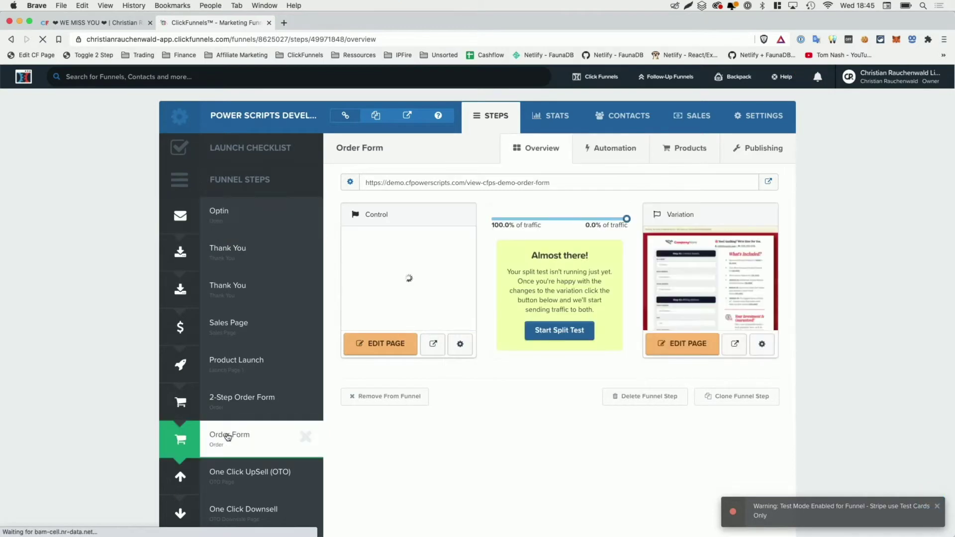
left_click(683, 155)
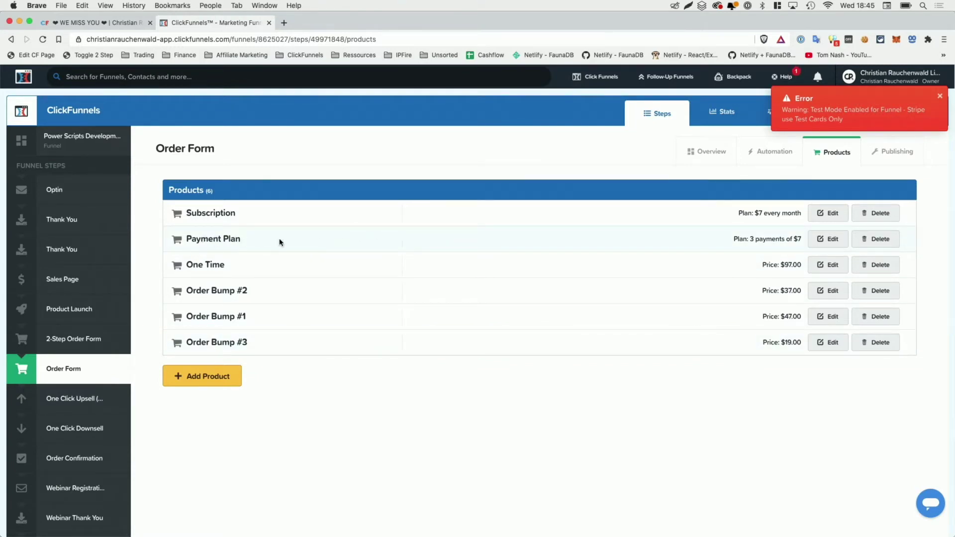
Copy the Payment Plan product's edit link, open it, and select its URL with ID 2663171.
right_click(824, 242)
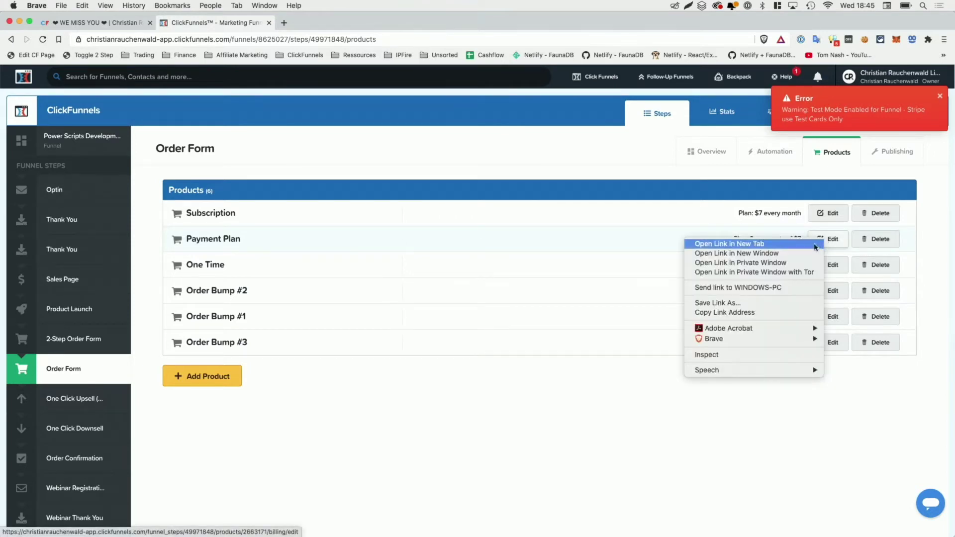
left_click(766, 313)
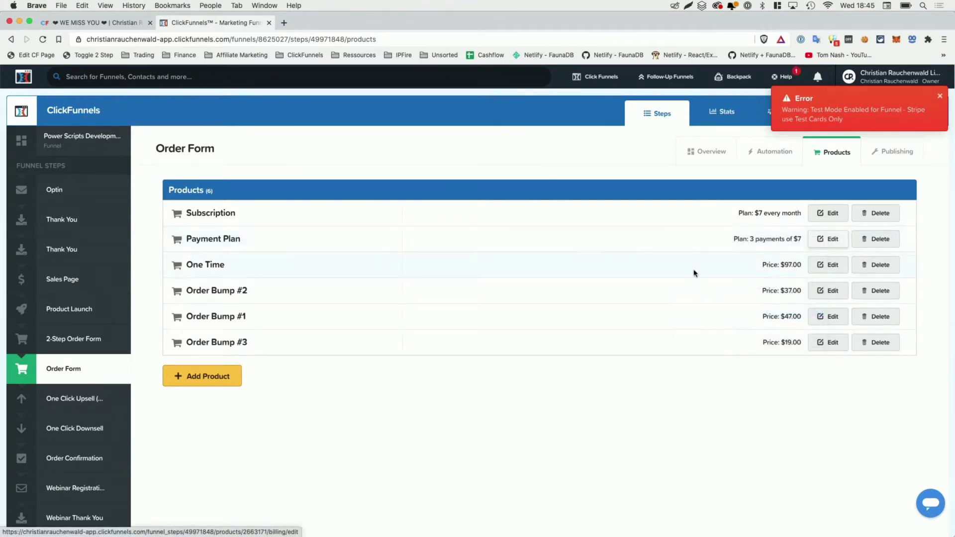
left_click(824, 243)
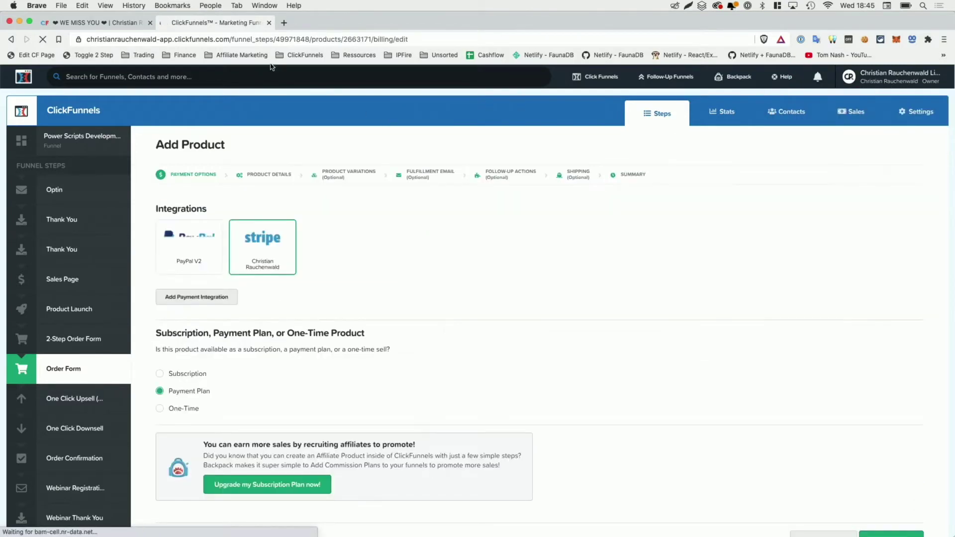
double_click(254, 40)
double_click(313, 40)
double_click(350, 40)
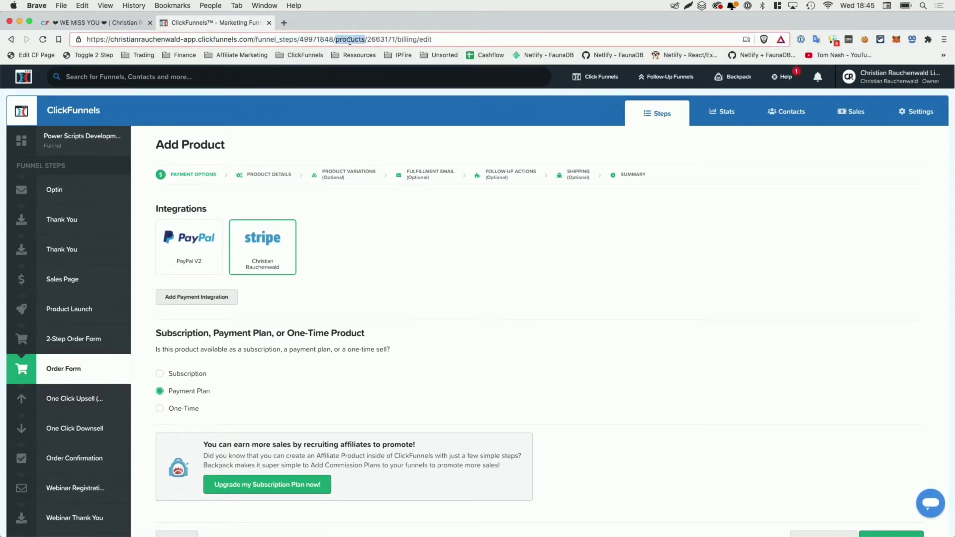
double_click(382, 40)
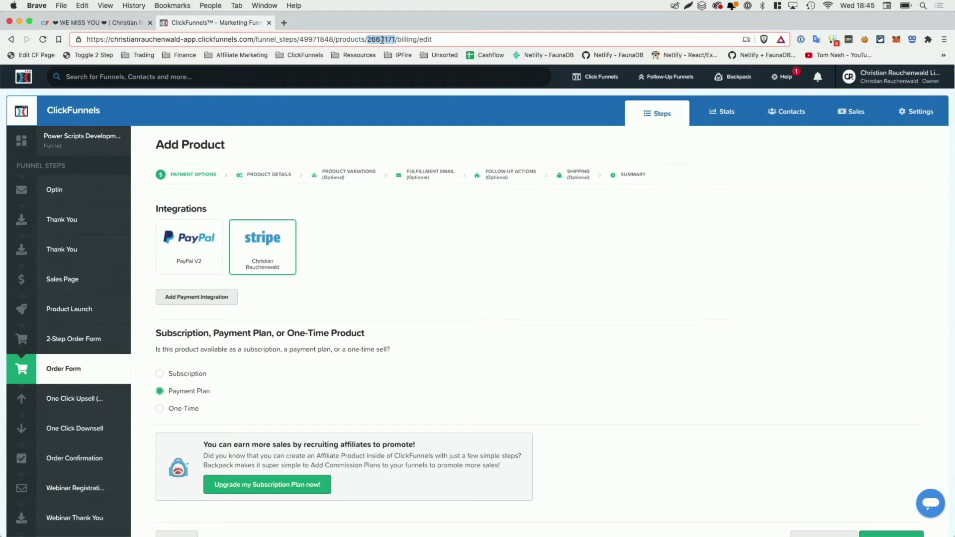
triple_click(432, 39)
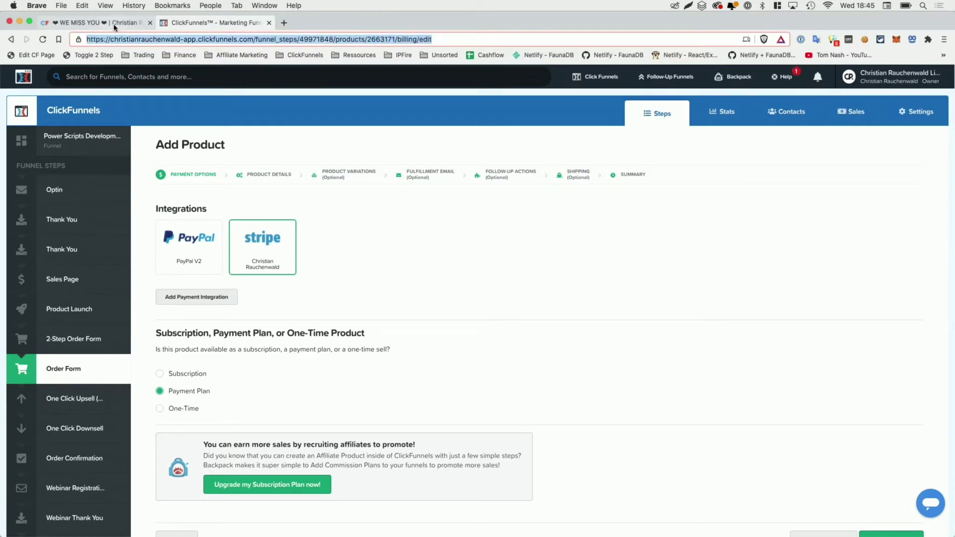
Set Highlight Product ID 2663171, top label orientation Centered, and Pre-Select Highlighted Product Yes.
left_click(114, 25)
left_click(390, 182)
key("super+v")
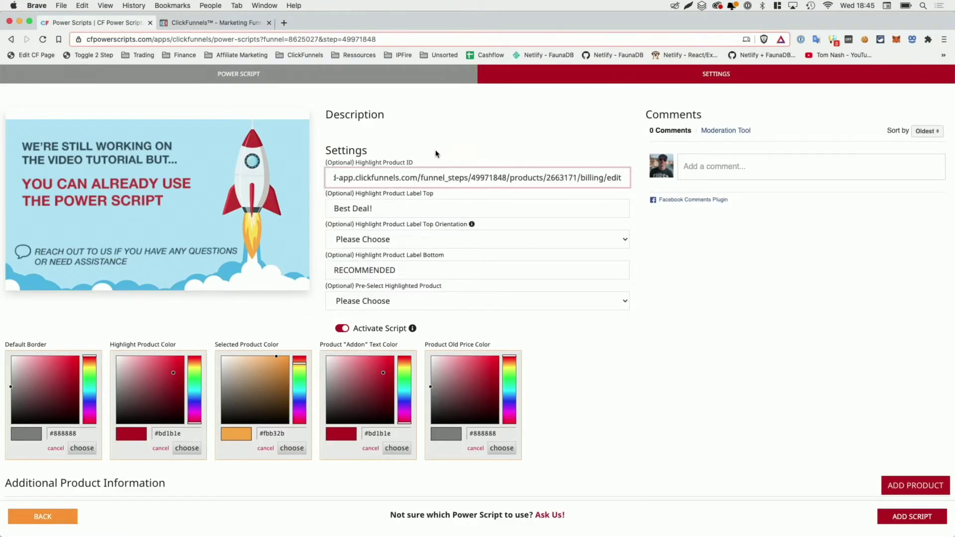
left_click(436, 153)
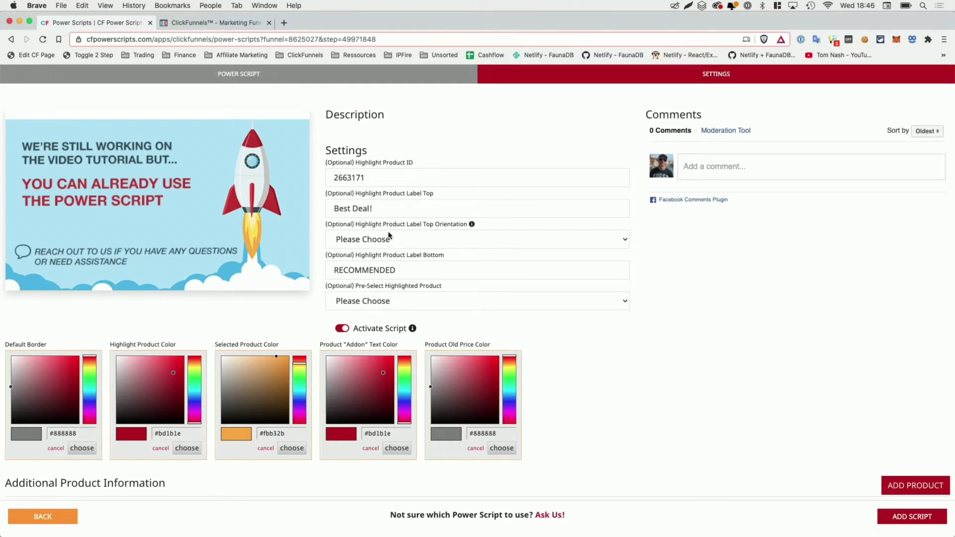
left_click(379, 241)
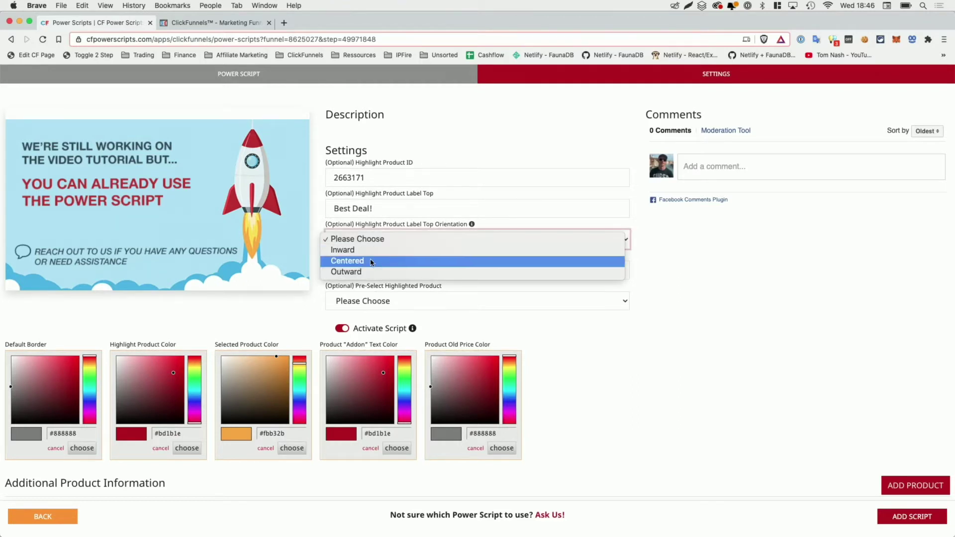
left_click(370, 262)
left_click(398, 304)
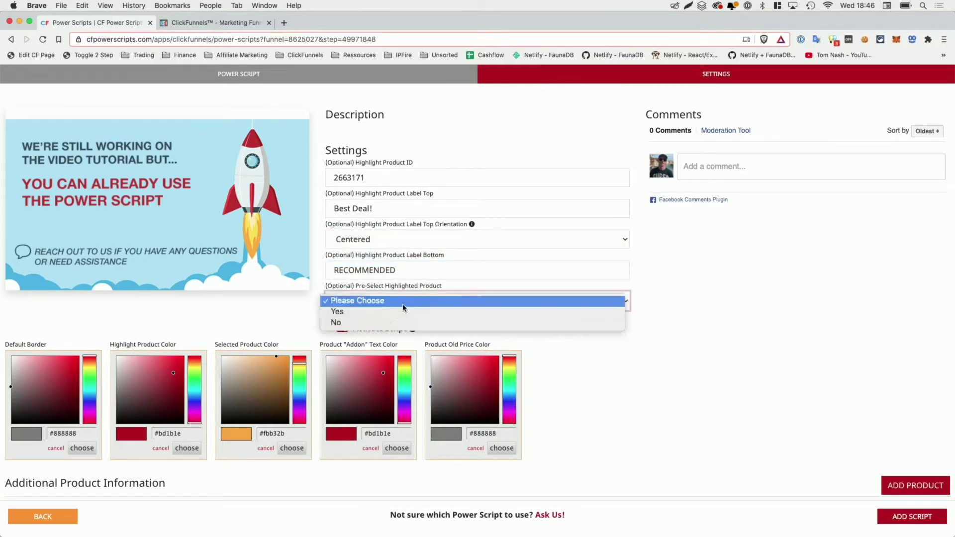
left_click(402, 312)
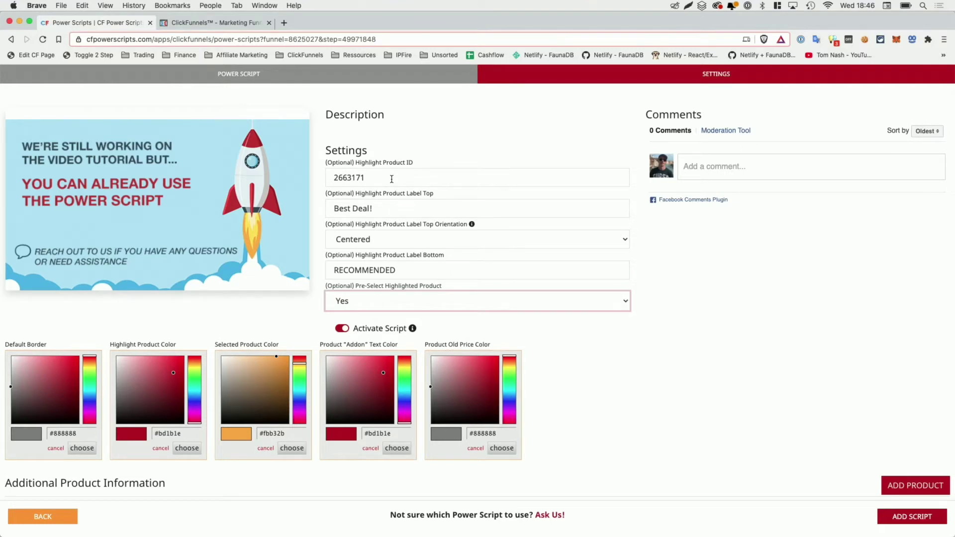
scroll(391, 179, "down", 2)
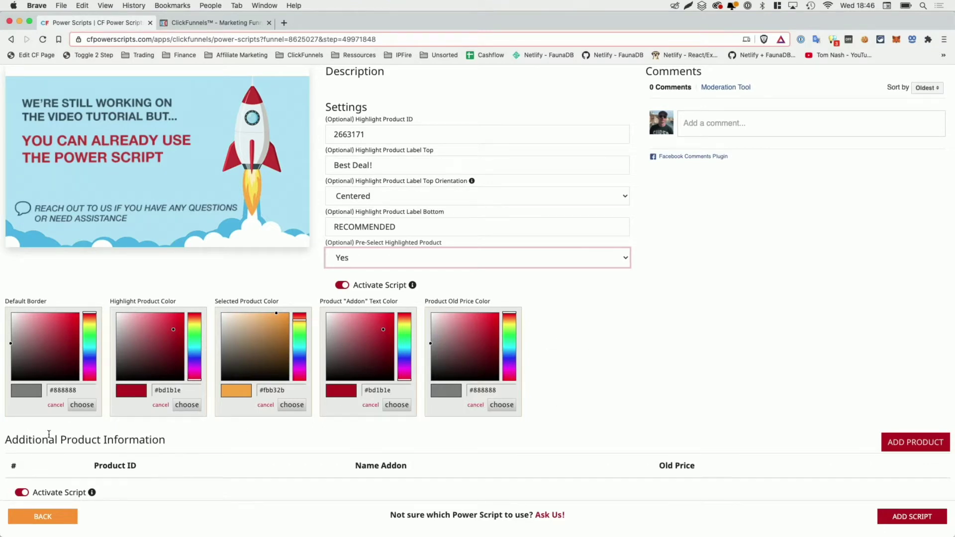
Fill product rows 2 and 1 with IDs 2663171 (Payment Plan) and 2663169 (Subscription).
left_click(910, 447)
scroll(782, 367, "down", 3)
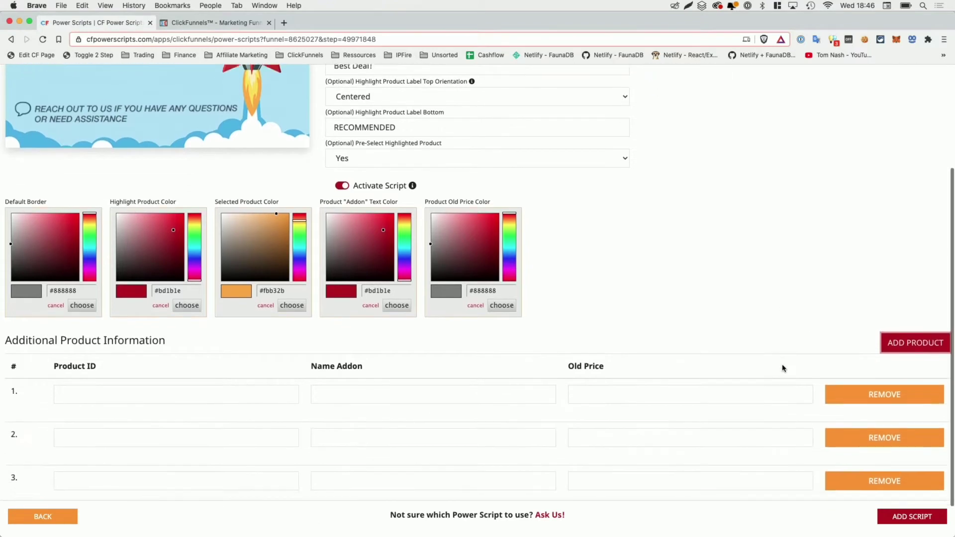
left_click(219, 408)
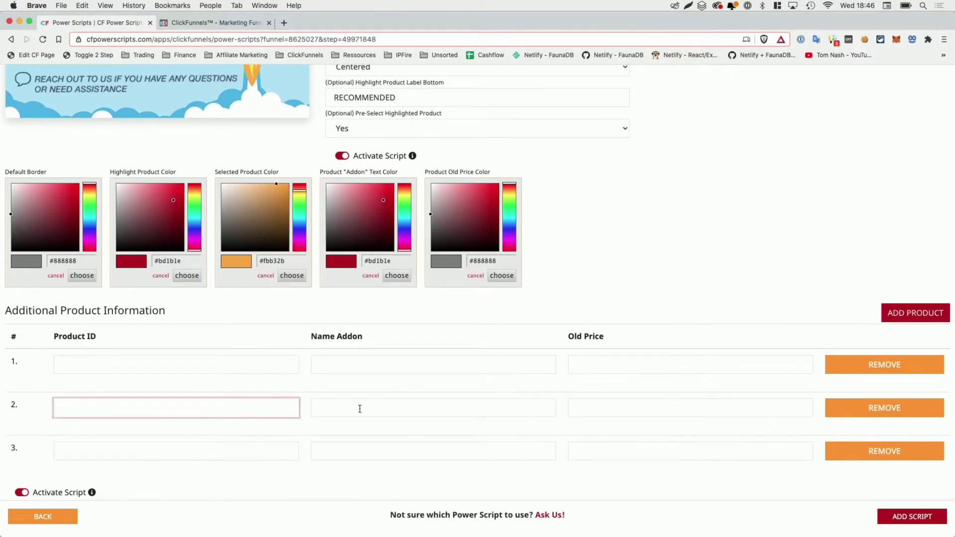
key("super+v")
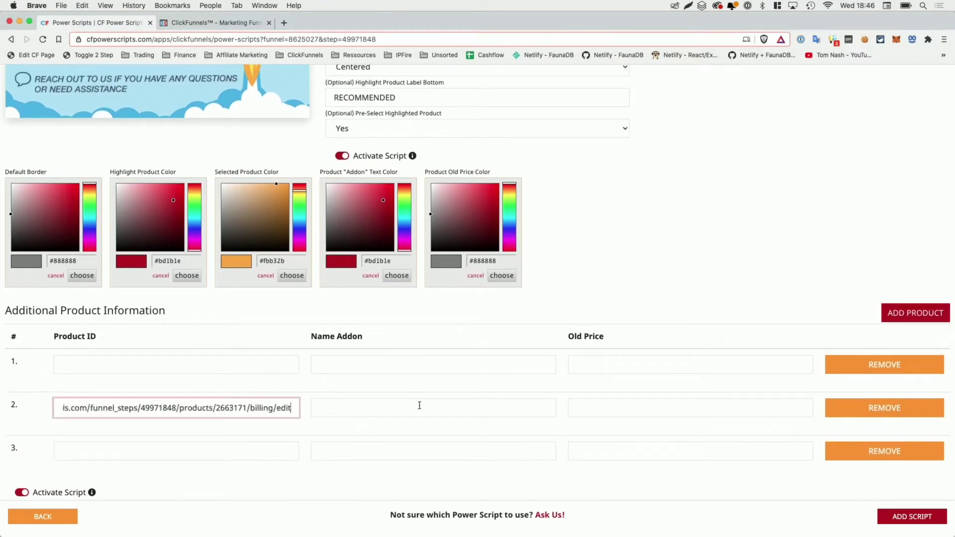
left_click(369, 411)
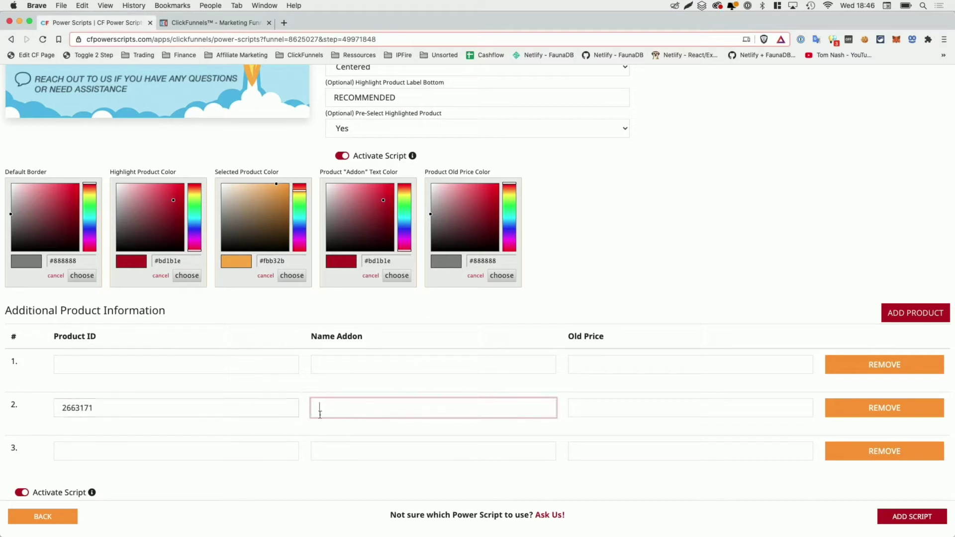
left_click(211, 22)
left_click(11, 40)
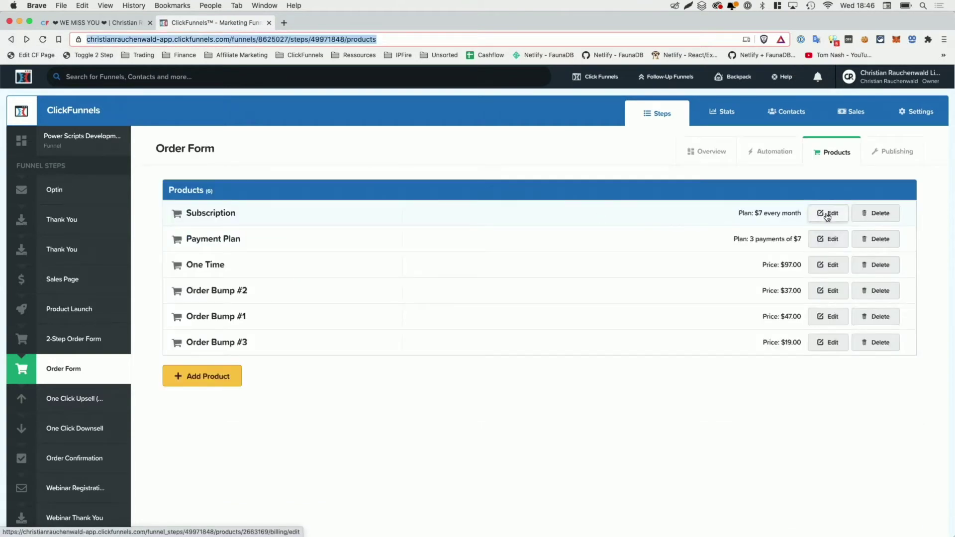
right_click(824, 215)
left_click(781, 286)
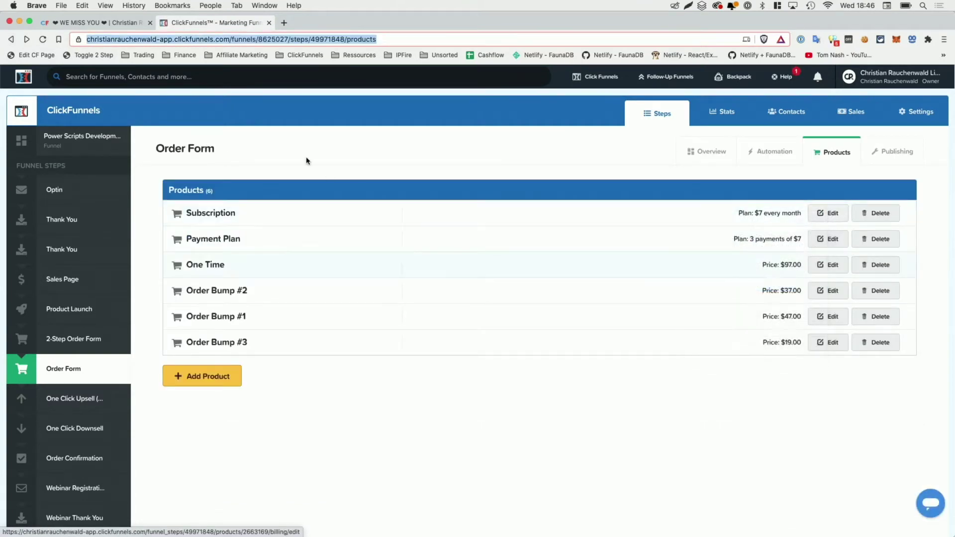
key("ctrl+shift+Tab")
key("super+v")
left_click(403, 363)
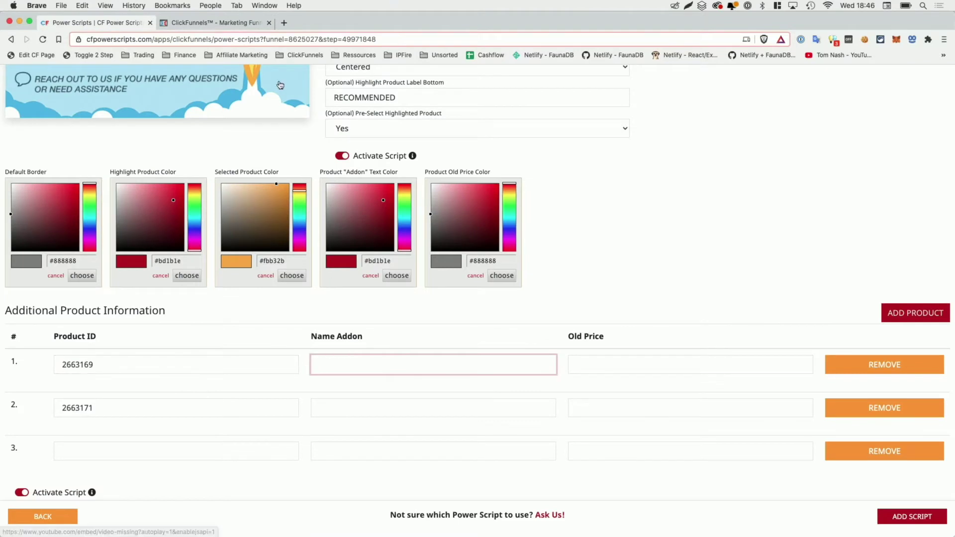
Copy the One Time product's link and set row 3's product ID to 2663174.
left_click(239, 23)
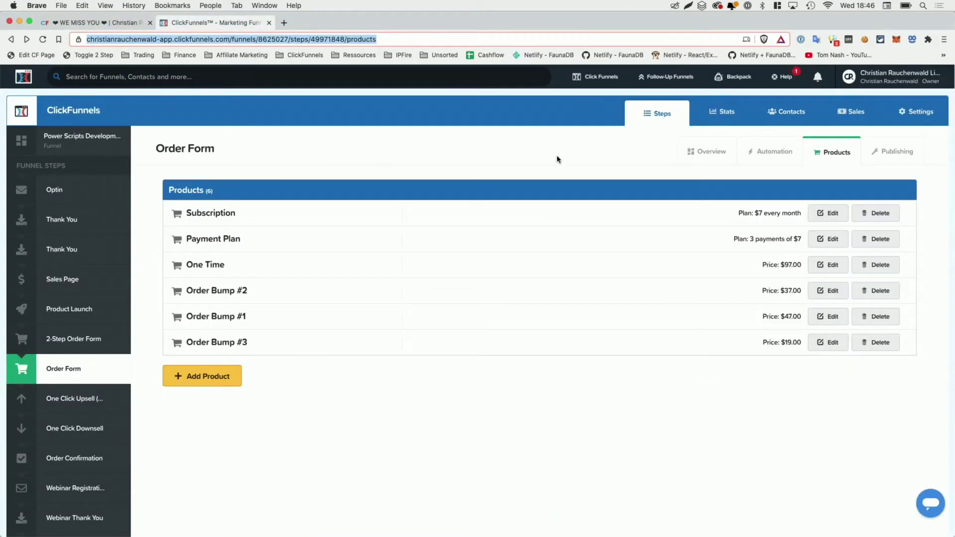
right_click(819, 265)
left_click(785, 335)
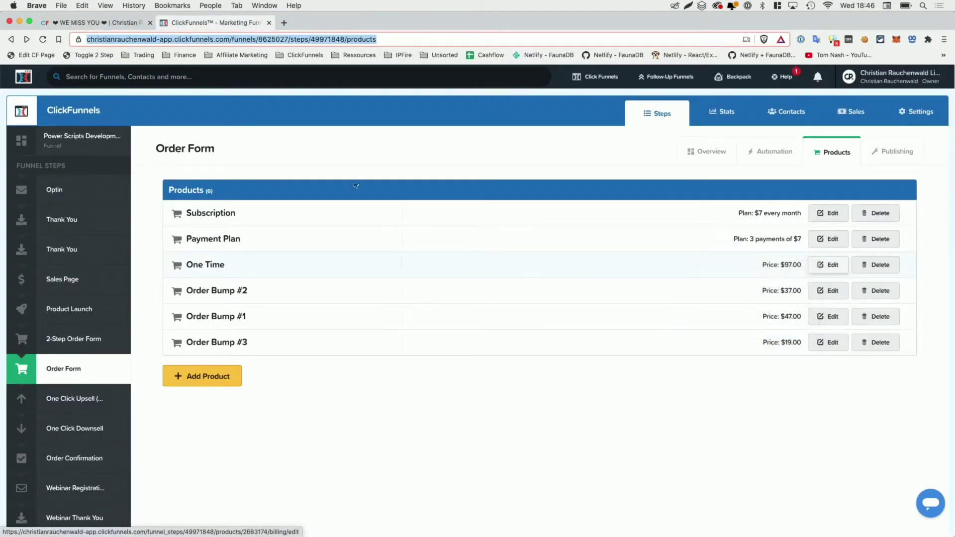
left_click(127, 25)
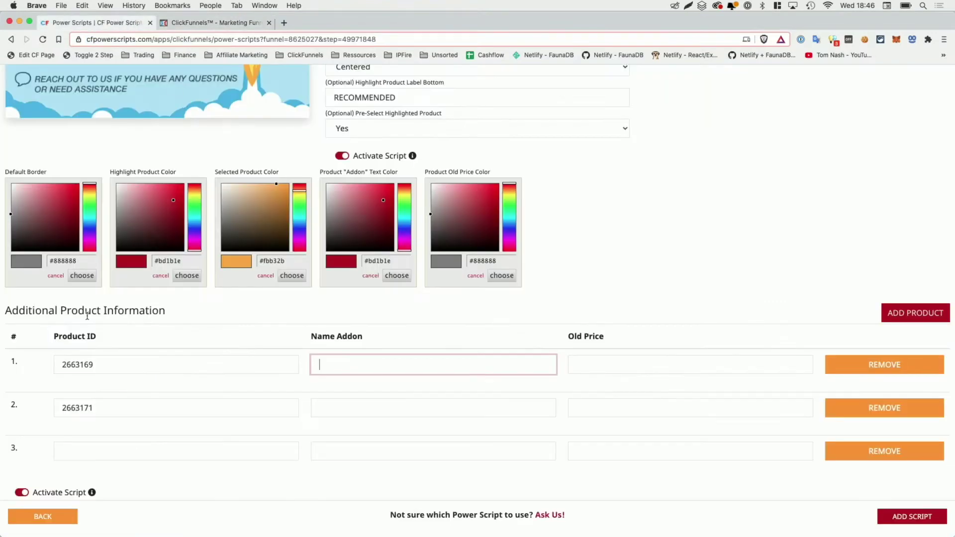
left_click(105, 454)
key("cmd+v")
left_click(341, 450)
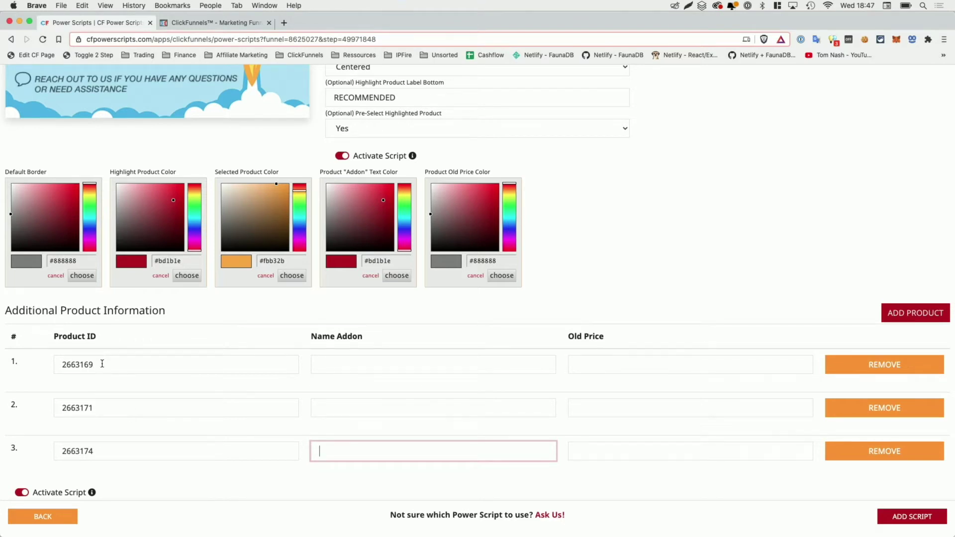
Enter name add-ons 'Save 15%' and 'Only Today!' and old prices $97, $999, $12.
left_click(358, 367)
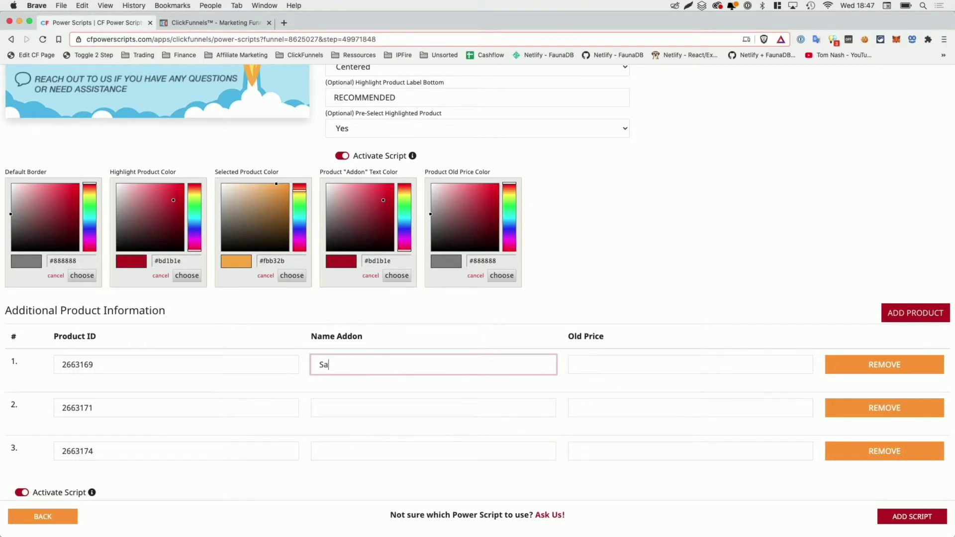
left_click(350, 402)
type("Only Today!")
key("Tab")
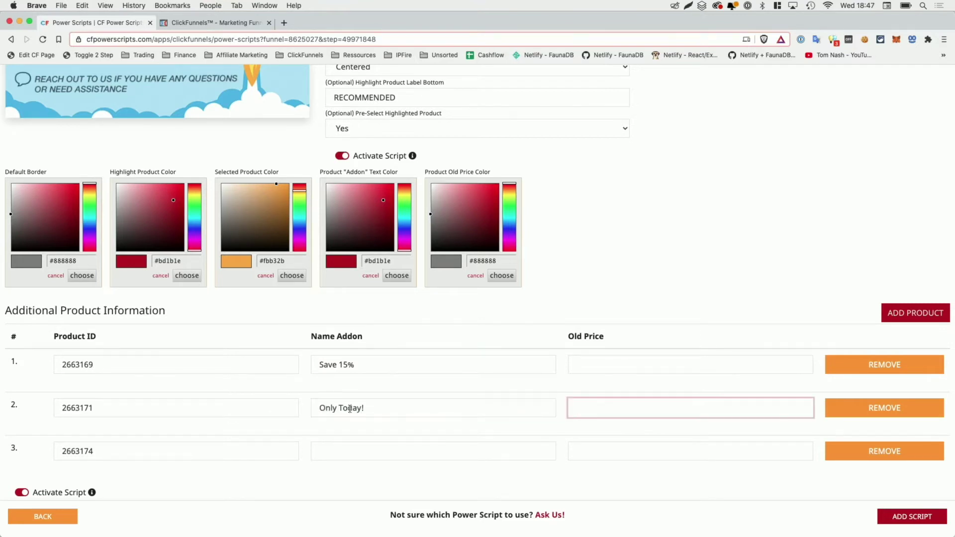
left_click(359, 450)
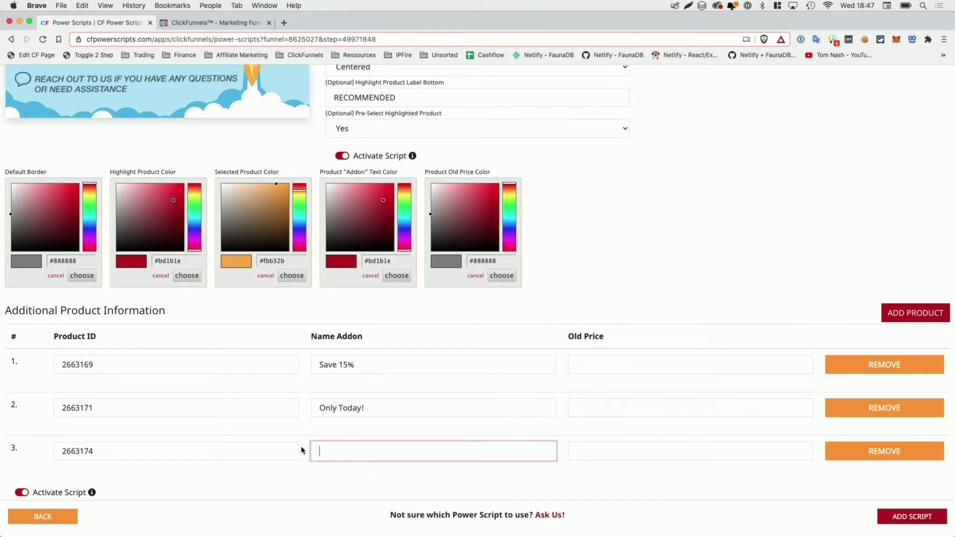
left_click(580, 365)
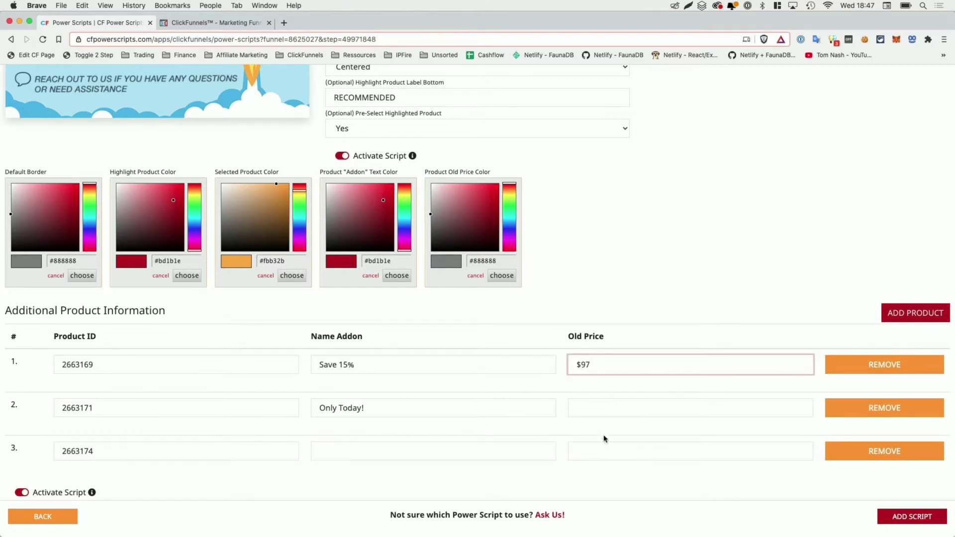
left_click(602, 412)
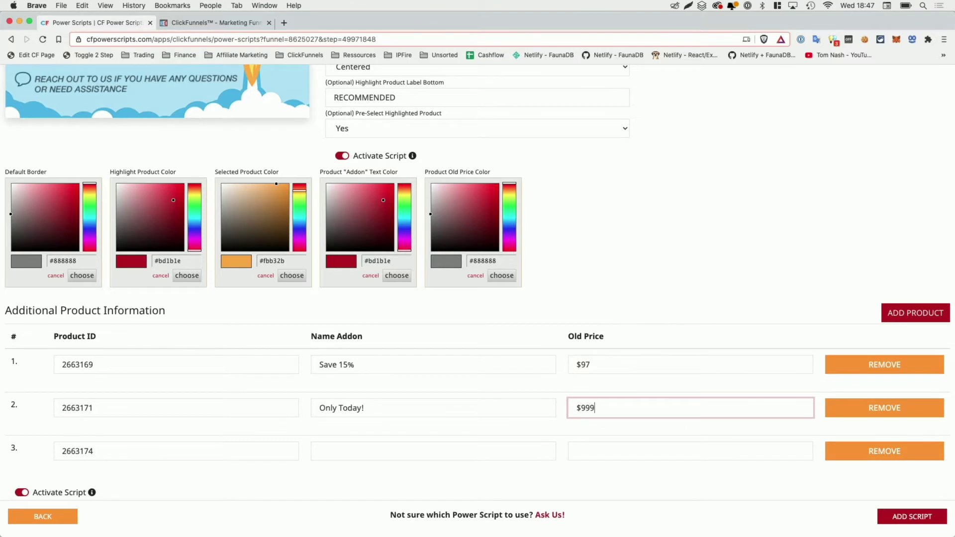
left_click(597, 447)
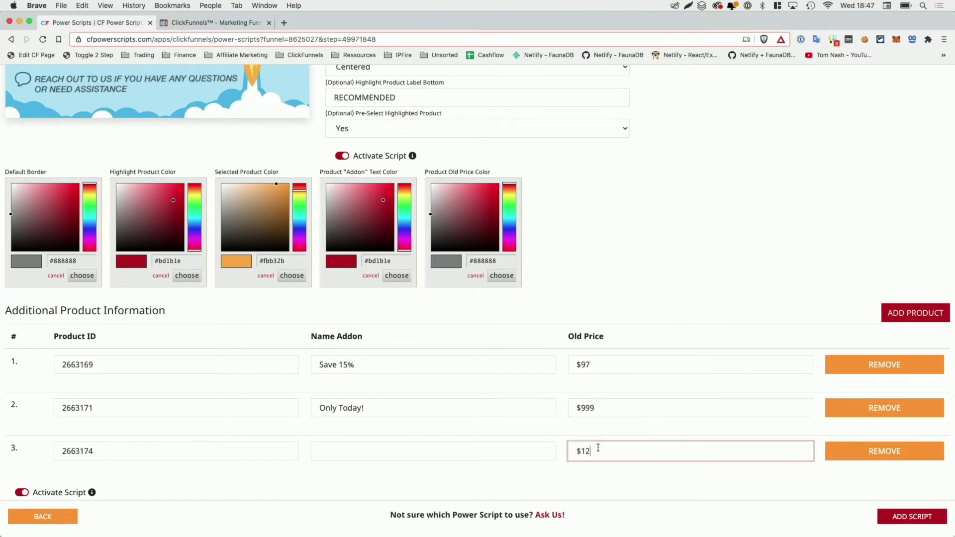
Save the CF Pretty Products script, preview the Order Form page, then reopen its settings.
left_click(899, 518)
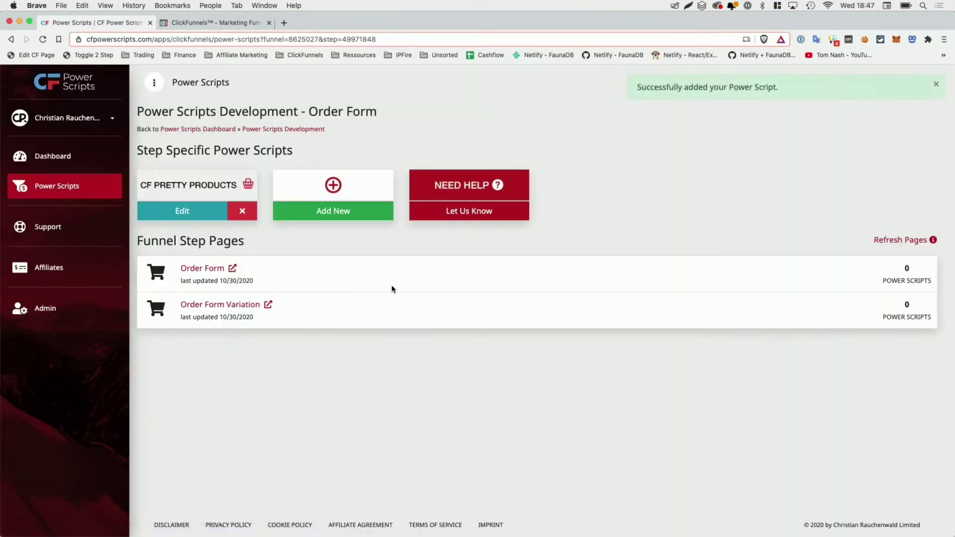
left_click(233, 269)
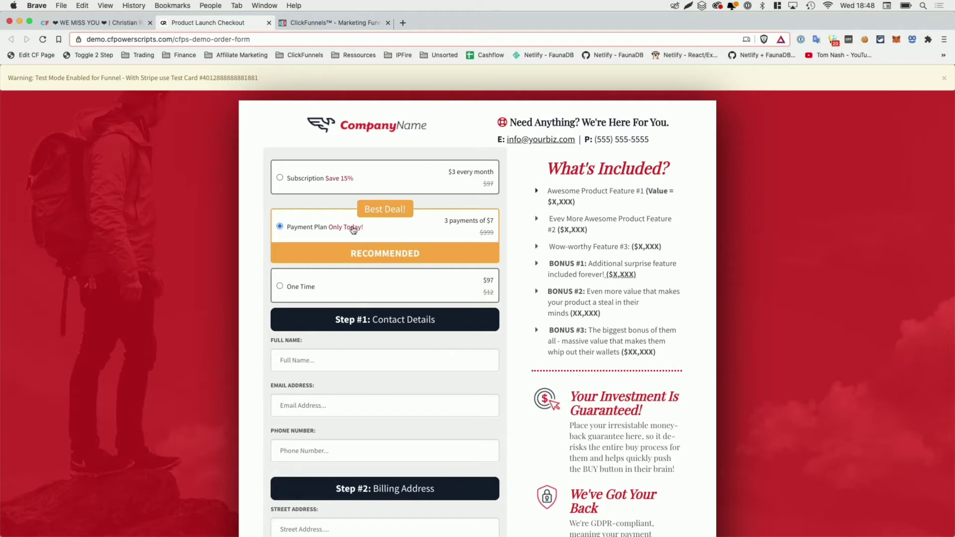
left_click(110, 26)
left_click(289, 145)
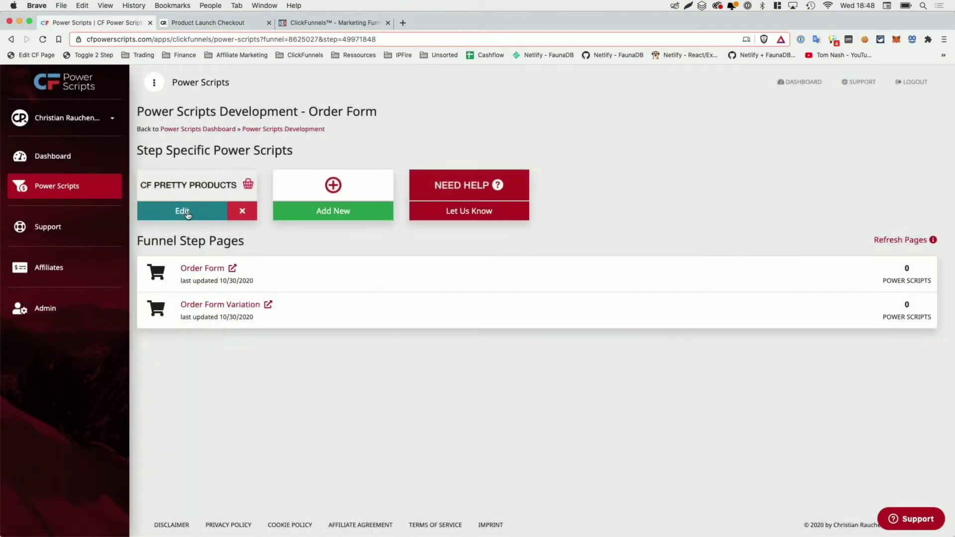
left_click(182, 211)
scroll(362, 197, "down", 2)
Compare the live order form with the settings, trying Subscription then reselecting Payment Plan.
scroll(362, 196, "down", 2)
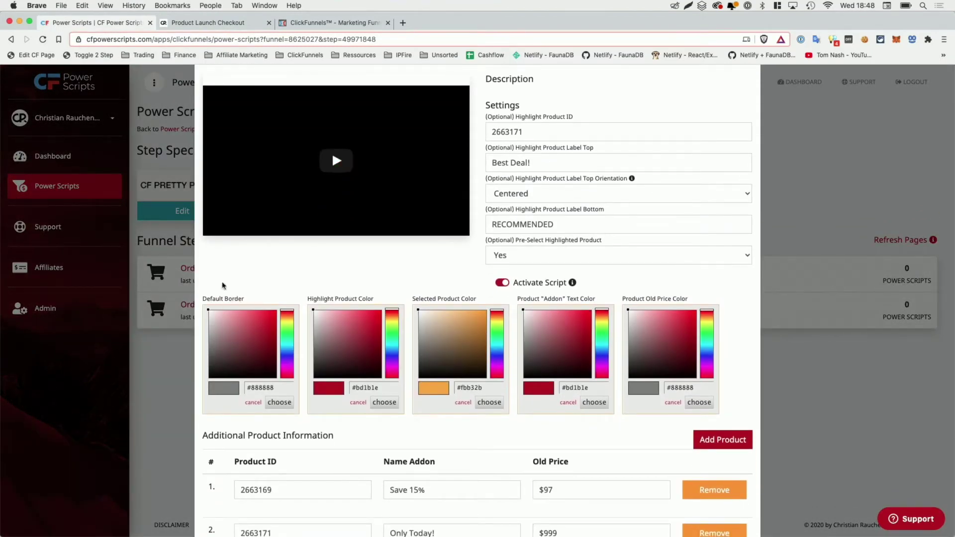
left_click(205, 24)
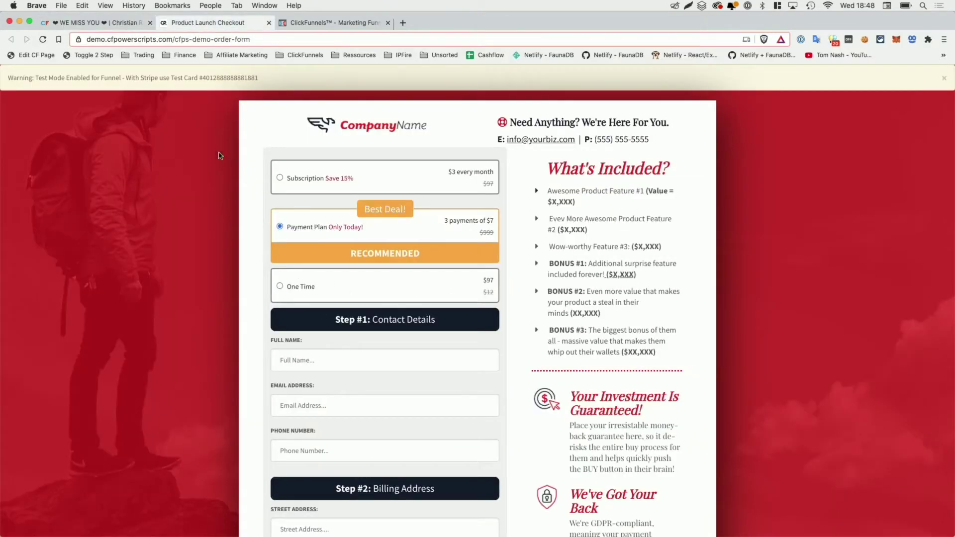
left_click(97, 22)
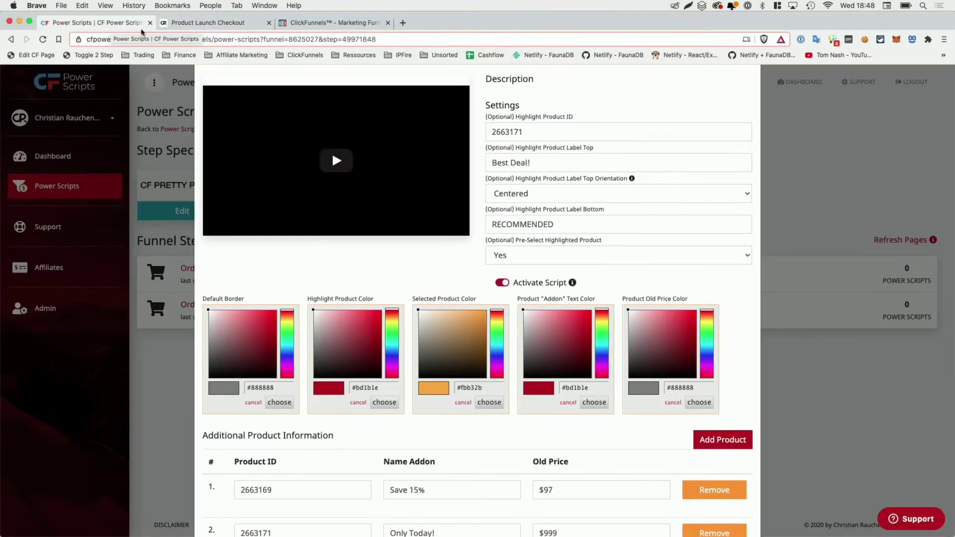
left_click(233, 23)
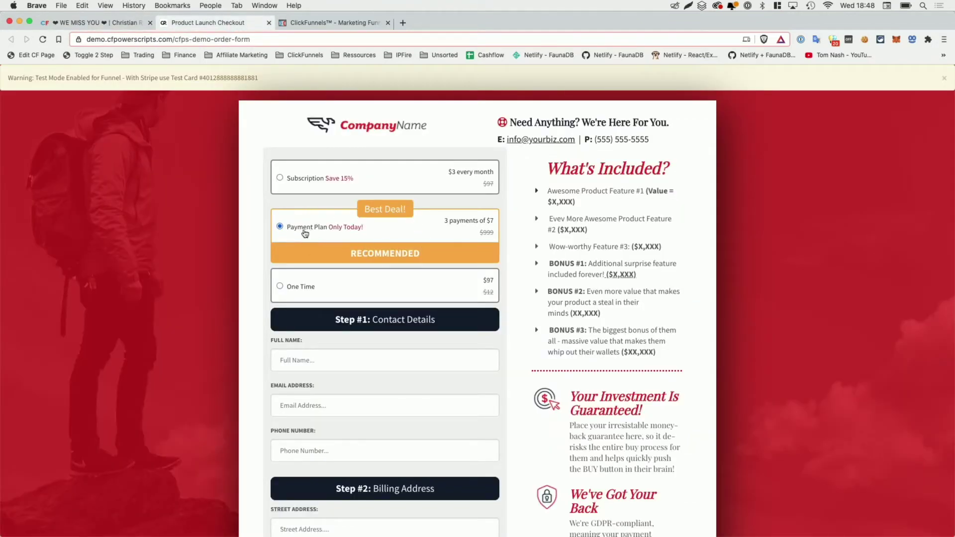
left_click(293, 183)
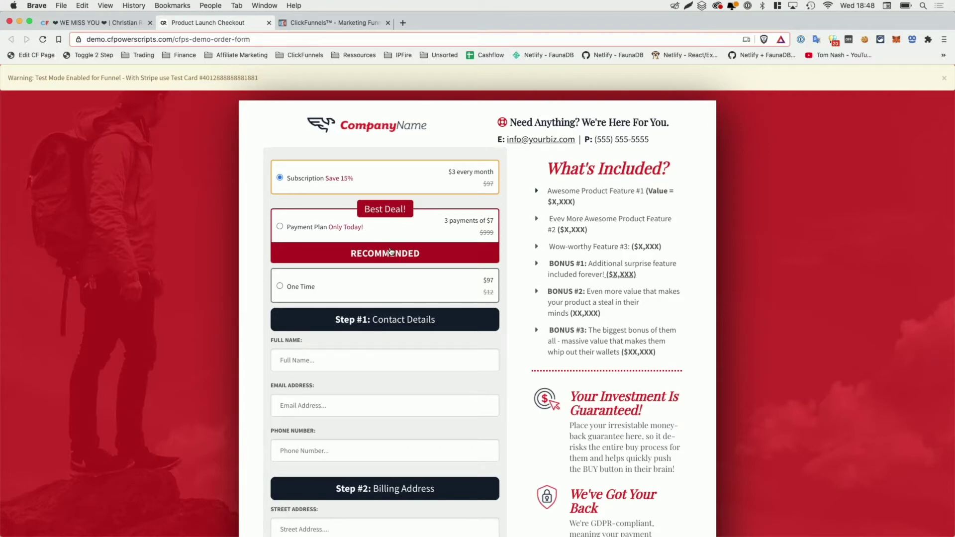
left_click(302, 231)
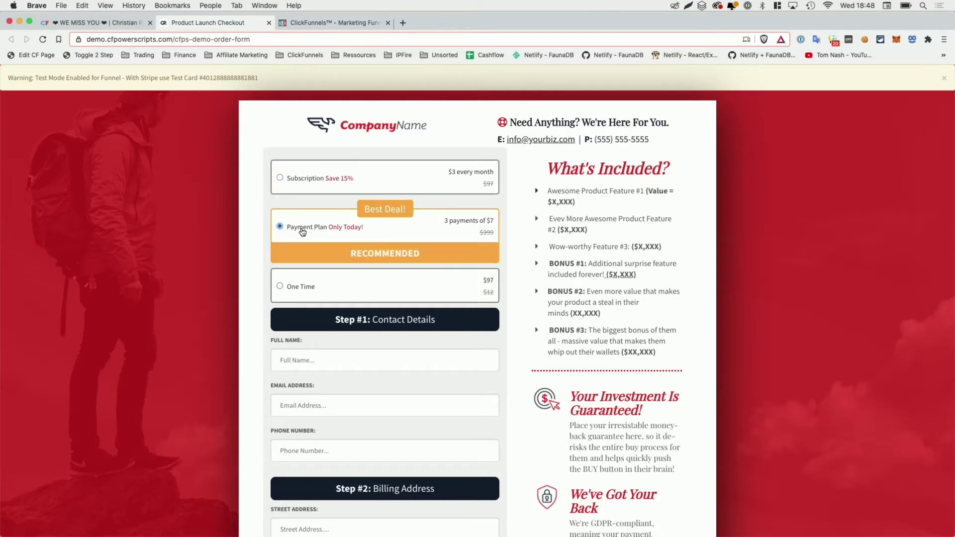
Test the One Time and Subscription options on the form, ending on Payment Plan.
key("ctrl+shift+Tab")
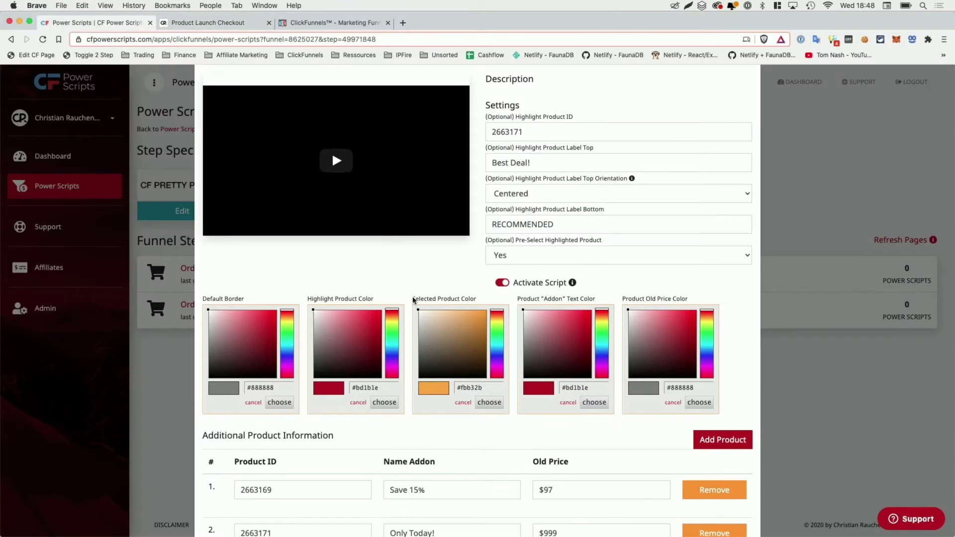
left_click(219, 22)
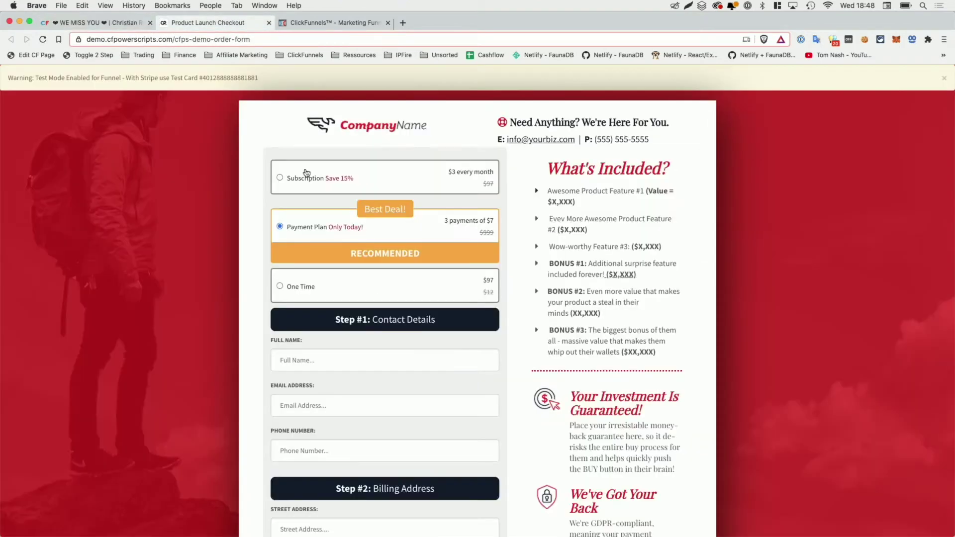
left_click(305, 183)
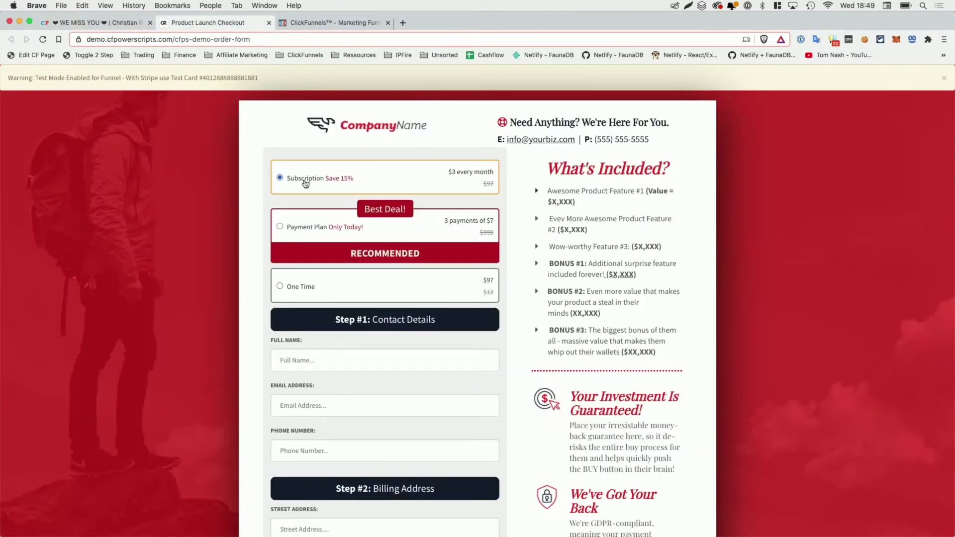
left_click(305, 291)
left_click(305, 232)
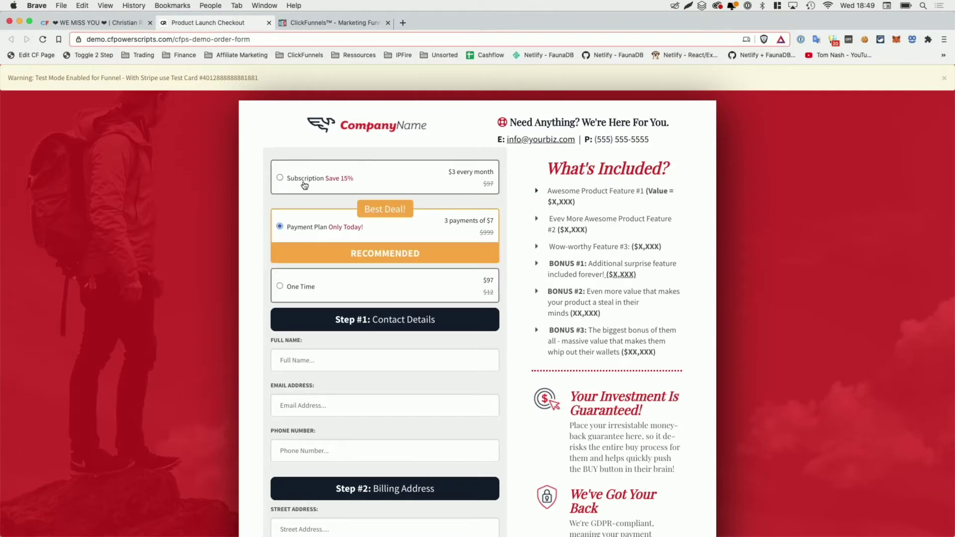
left_click(304, 185)
left_click(302, 230)
left_click(118, 27)
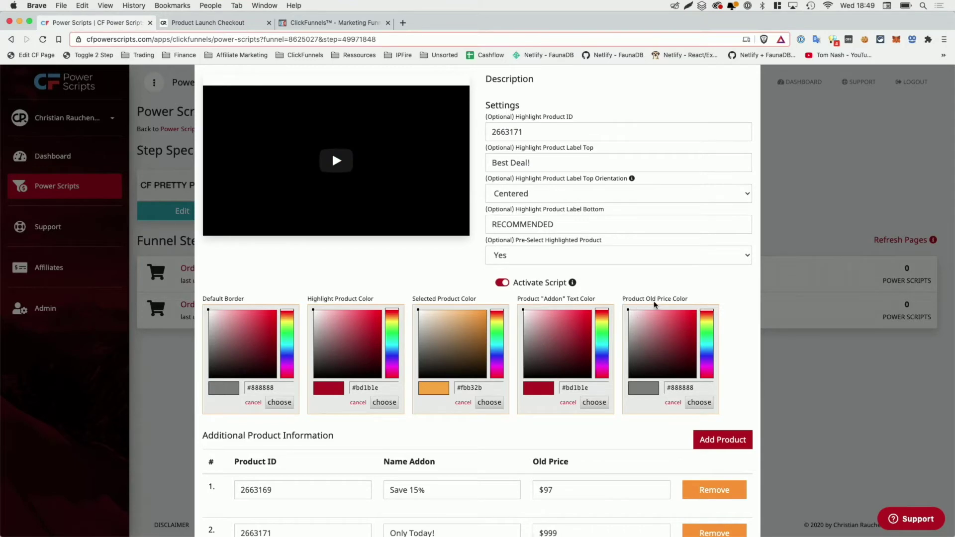
left_click(215, 25)
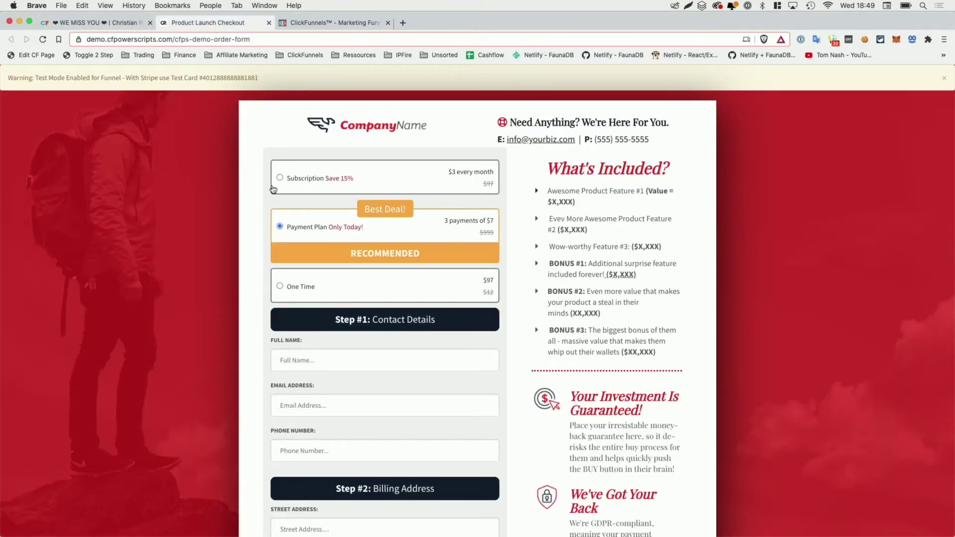
Add an Image element above Order Bump #1 using the laptop-and-phone picture.
left_click(326, 25)
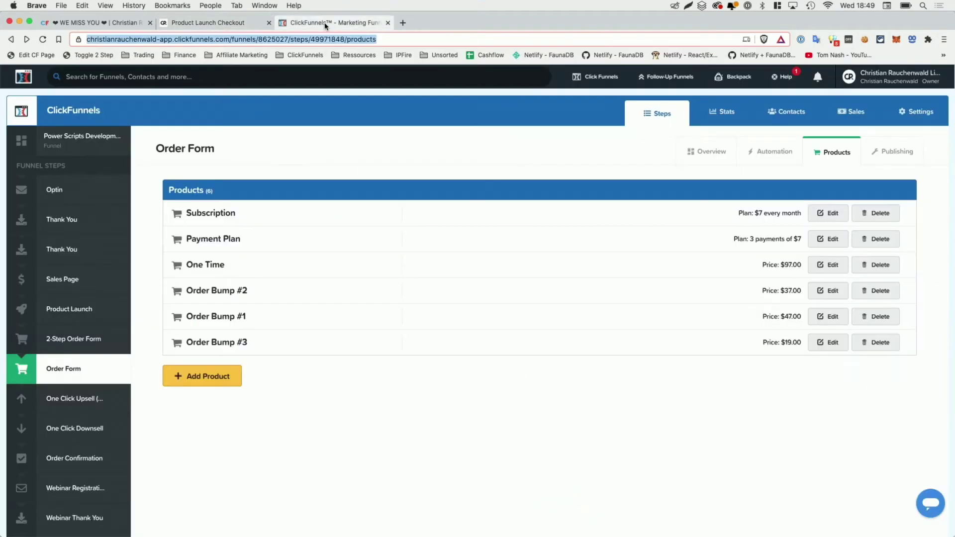
left_click(705, 154)
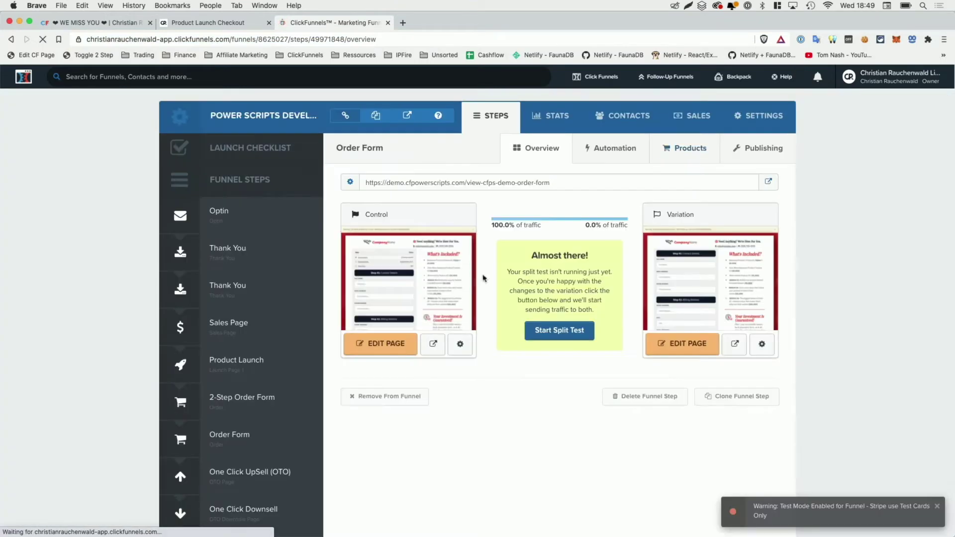
mouse_move(383, 248)
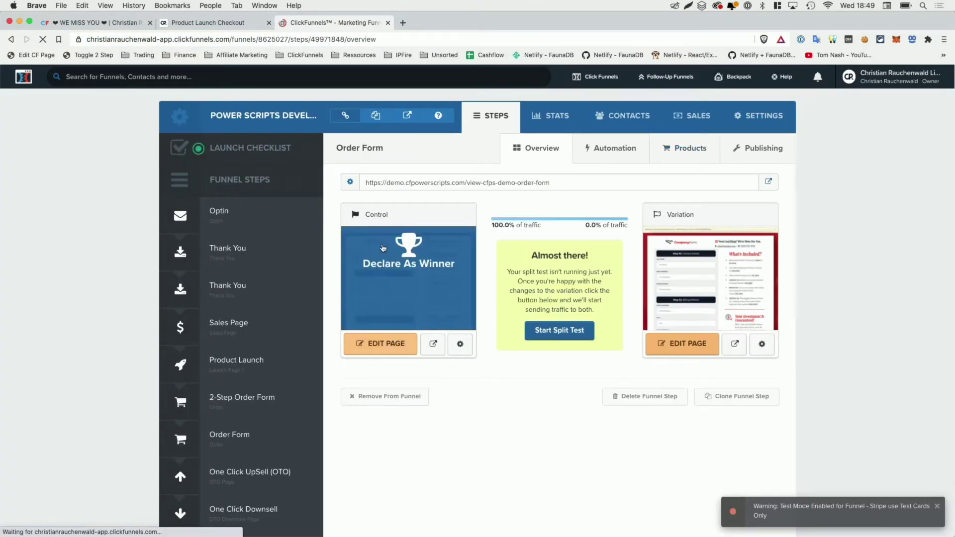
scroll(450, 258, "down", 7)
scroll(450, 258, "down", 3)
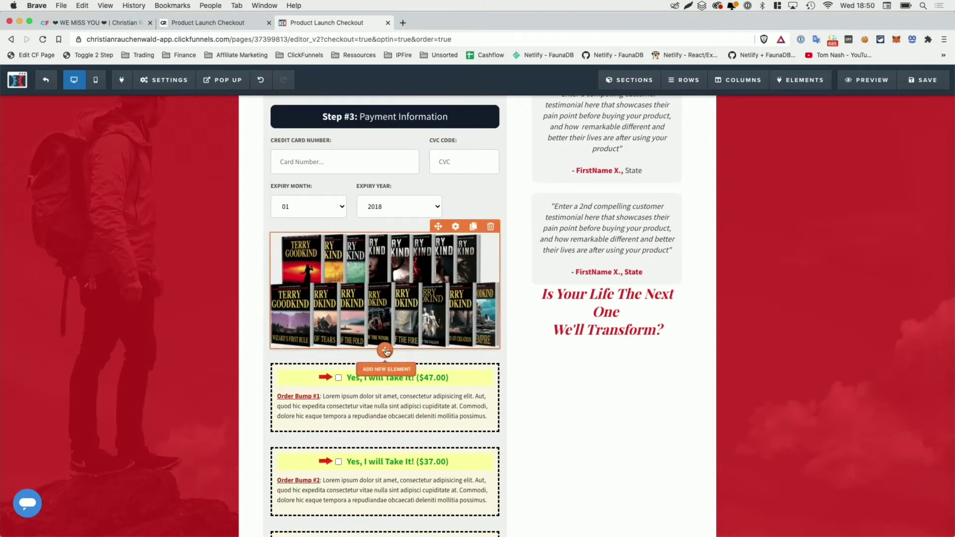
left_click(386, 351)
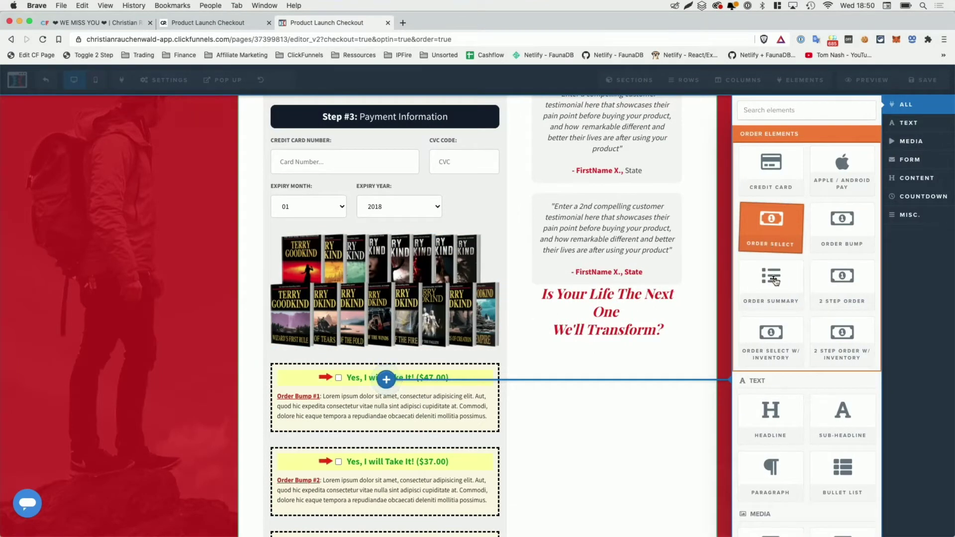
scroll(778, 300, "down", 4)
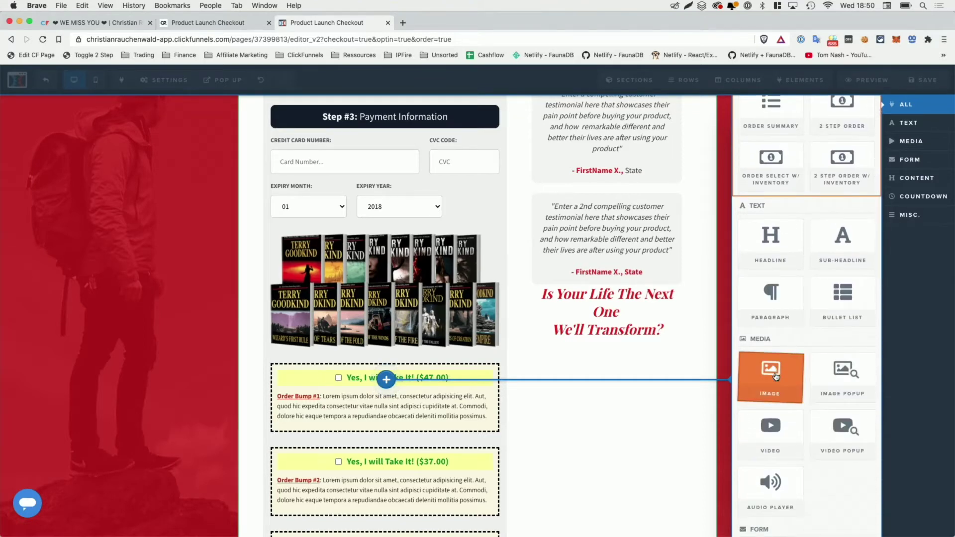
left_click(774, 376)
left_click(380, 404)
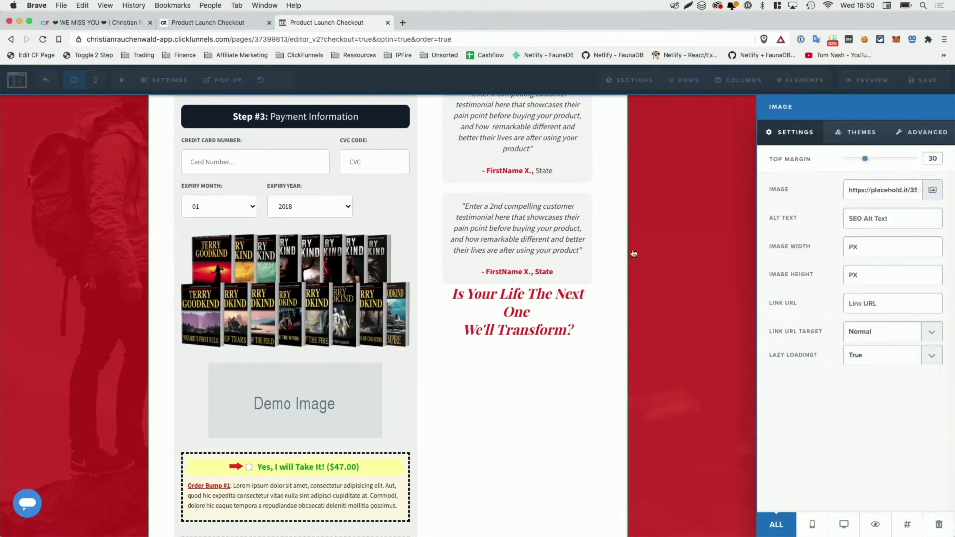
left_click(932, 190)
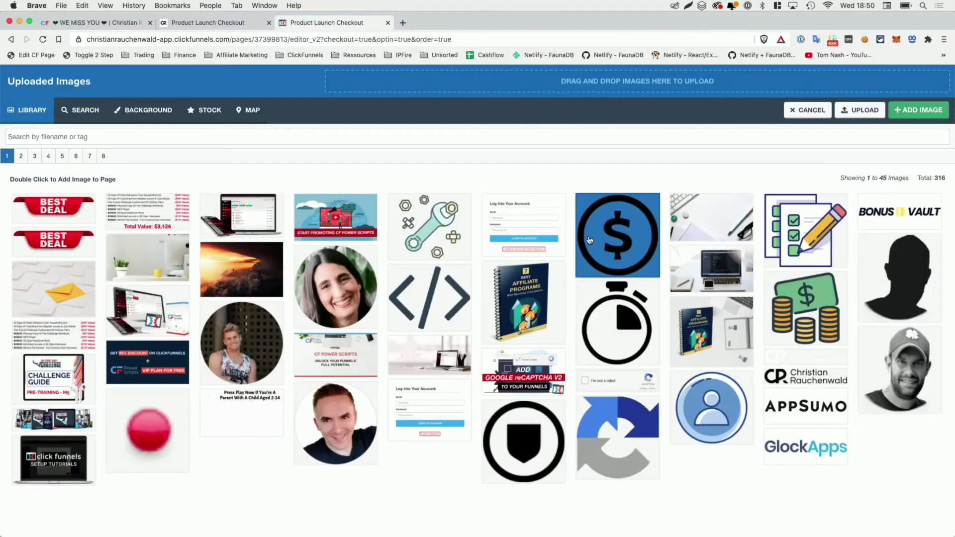
double_click(248, 217)
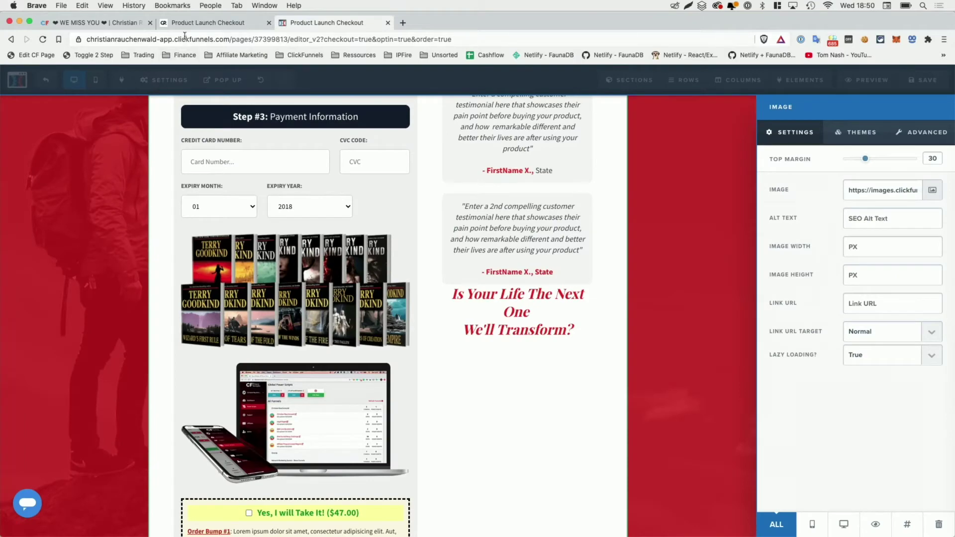
Copy product ID 2663171 from the Pretty Products settings and set the image's lazy loading to False.
left_click(115, 25)
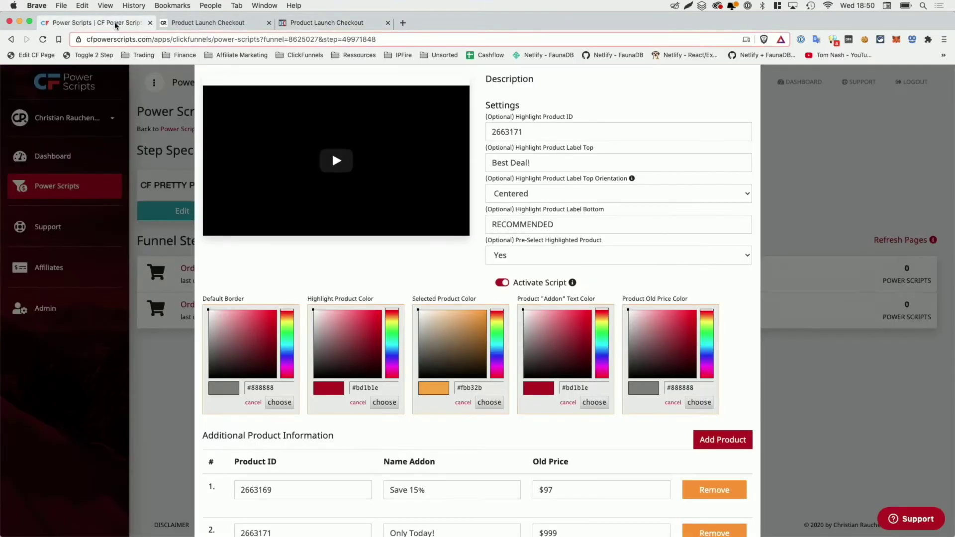
scroll(179, 262, "down", 5)
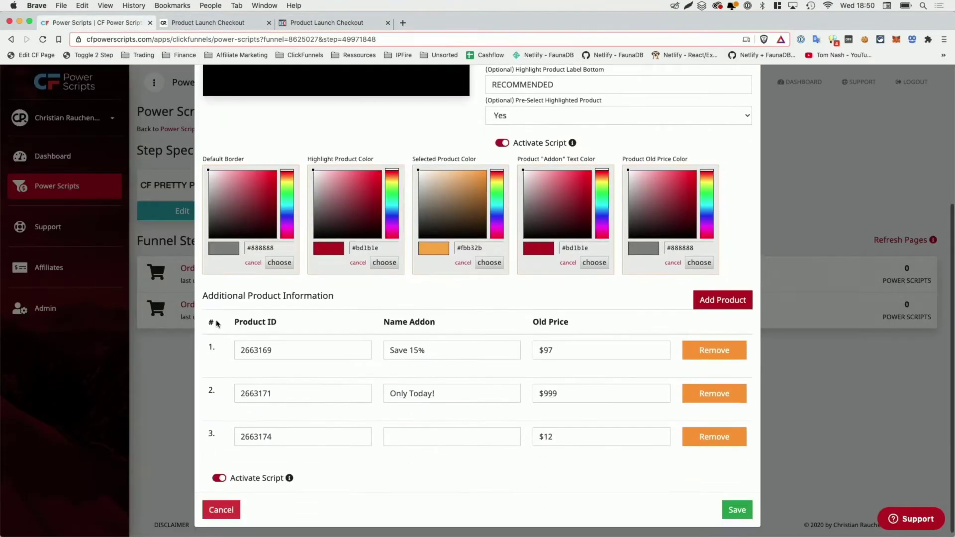
left_click(307, 357)
double_click(289, 394)
key("super+c")
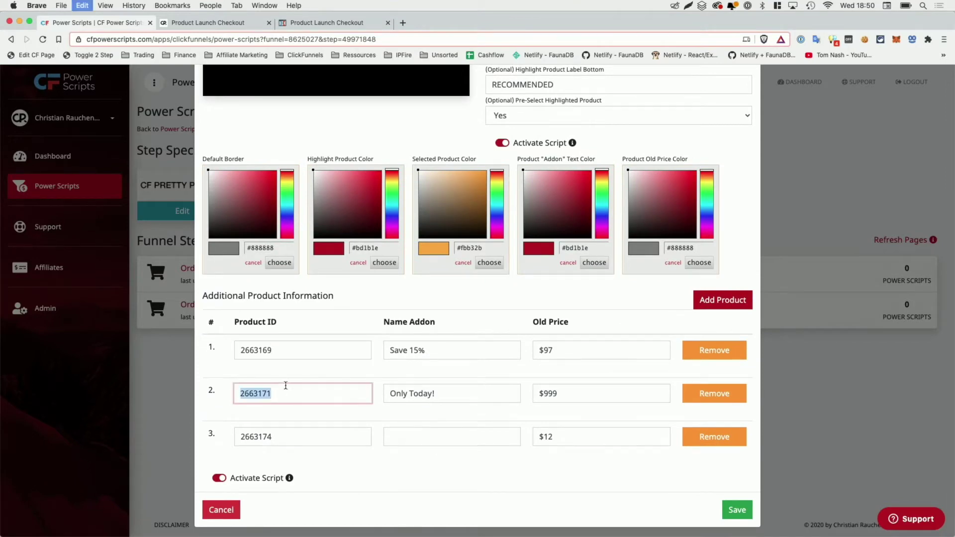
left_click(319, 23)
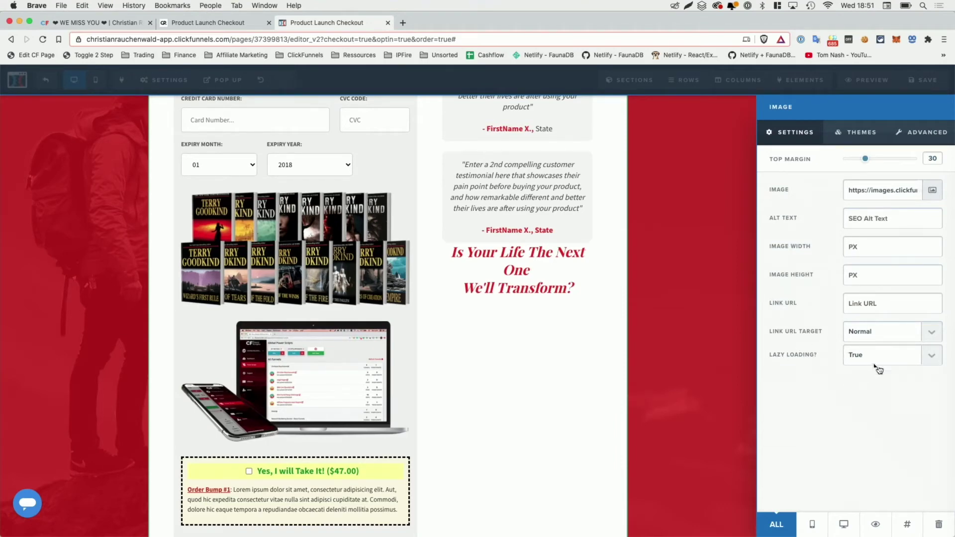
left_click(873, 364)
left_click(854, 367)
Give the image the CSS title 'product-img-2663171' and save the page.
left_click(908, 525)
left_click_drag(458, 199, 351, 197)
type("product-img-")
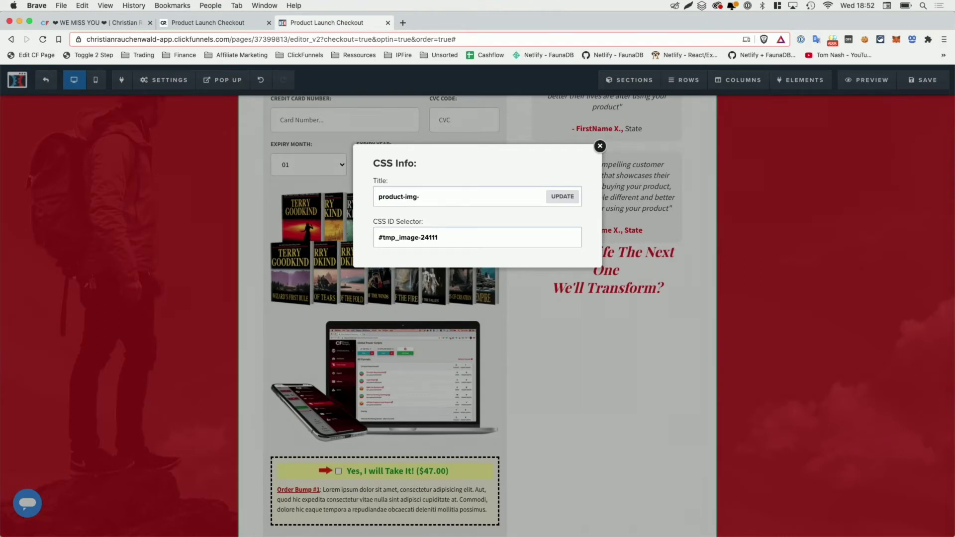
key("super+v")
left_click(560, 197)
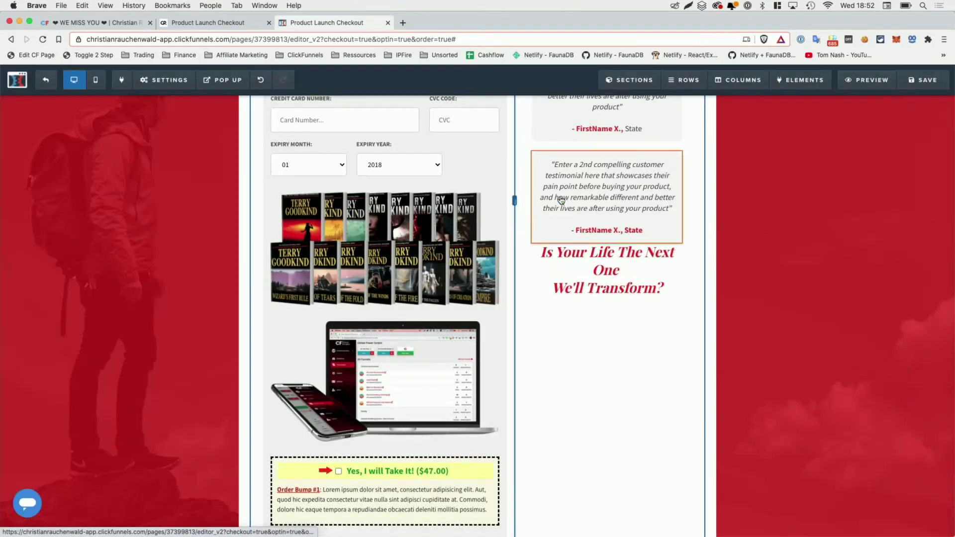
left_click(920, 91)
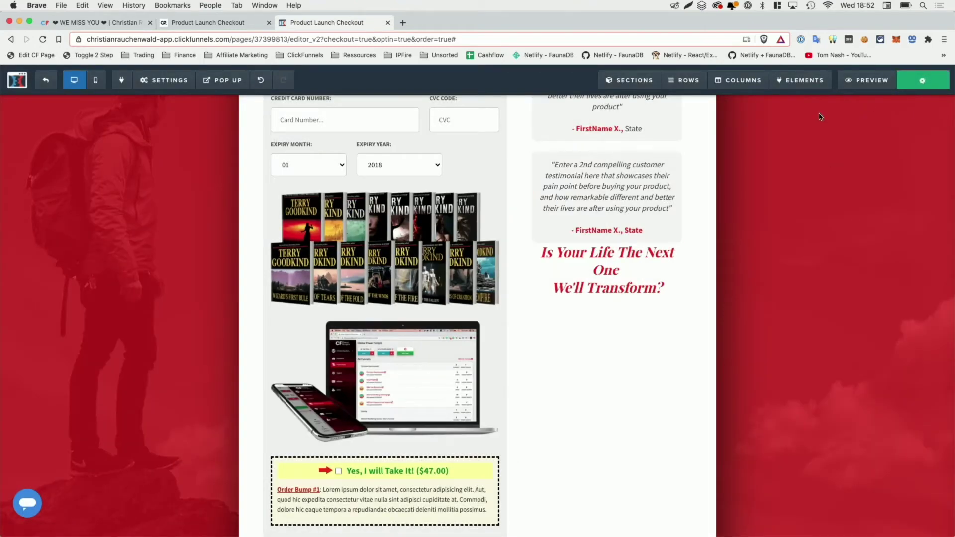
Reload the demo order form with Toggle 2 Step and scroll to check the Payment Plan image.
left_click(207, 22)
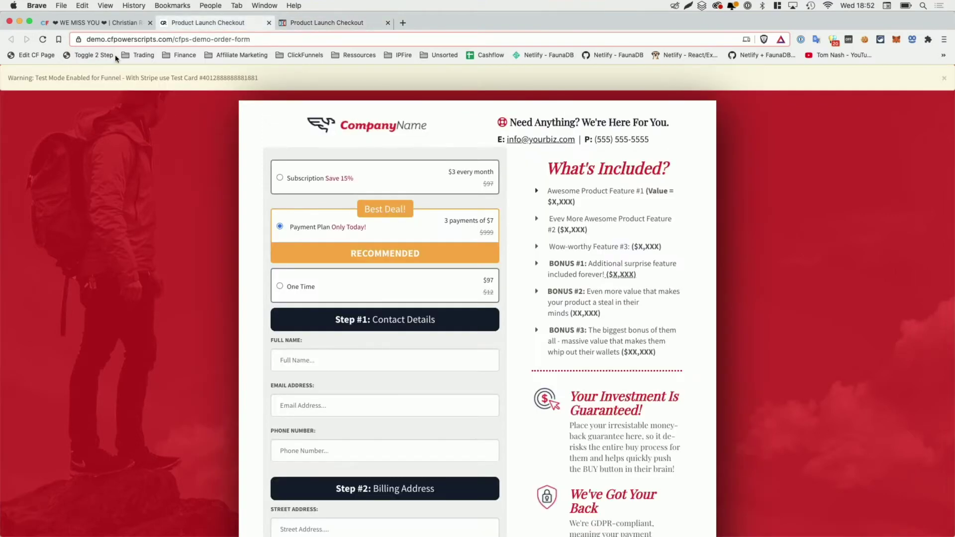
left_click(94, 60)
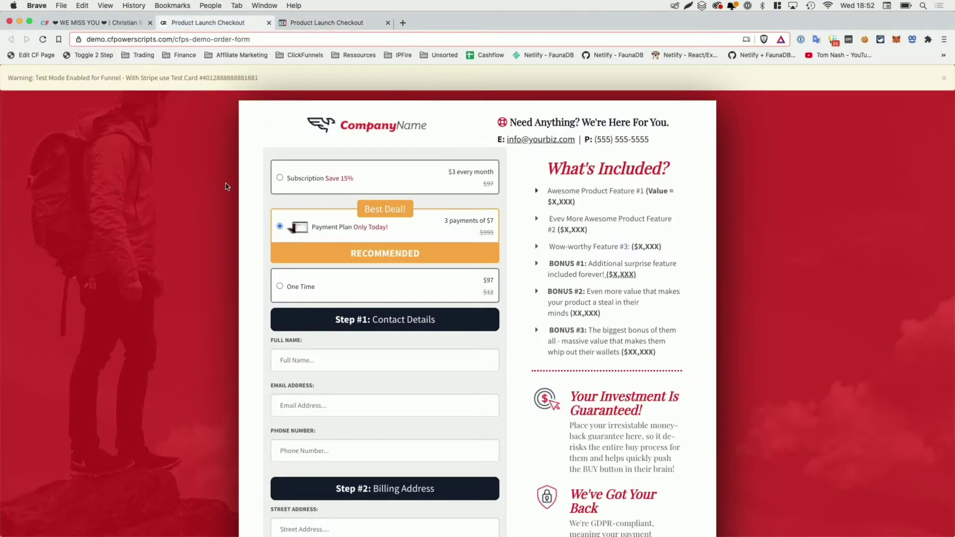
scroll(323, 209, "down", 15)
scroll(382, 200, "up", 15)
Try the Inward orientation for the Best Deal! top label, save, and reload the checkout.
left_click(108, 25)
scroll(390, 265, "up", 5)
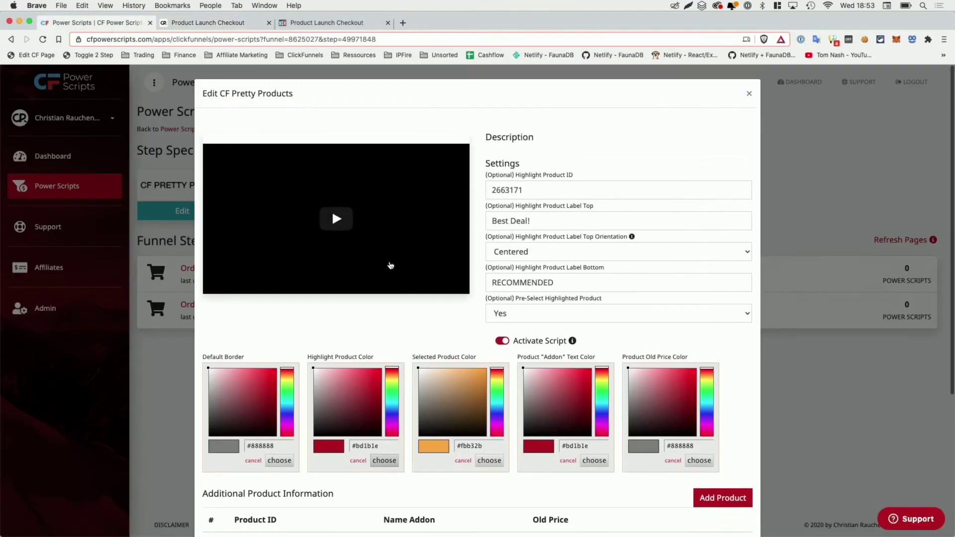
triple_click(547, 220)
left_click(561, 220)
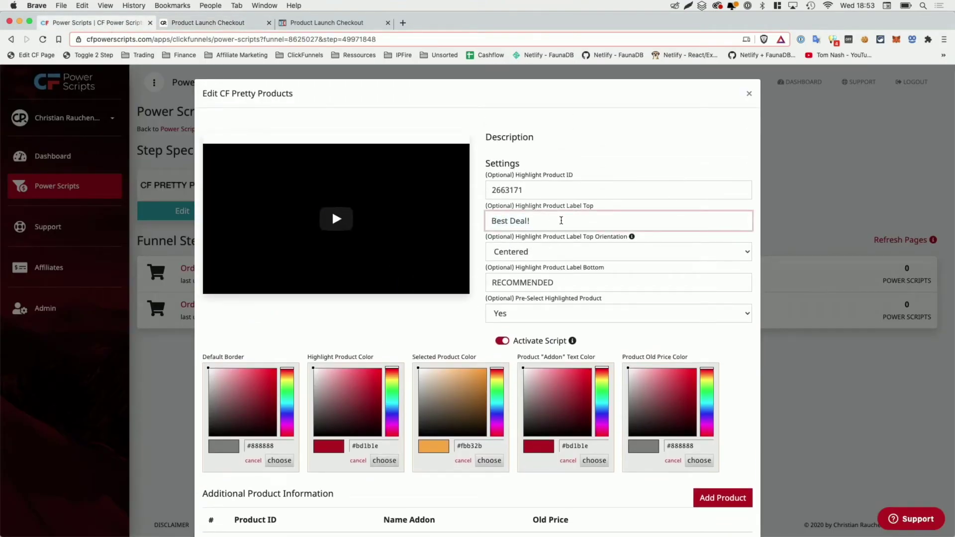
left_click(537, 256)
key("Up")
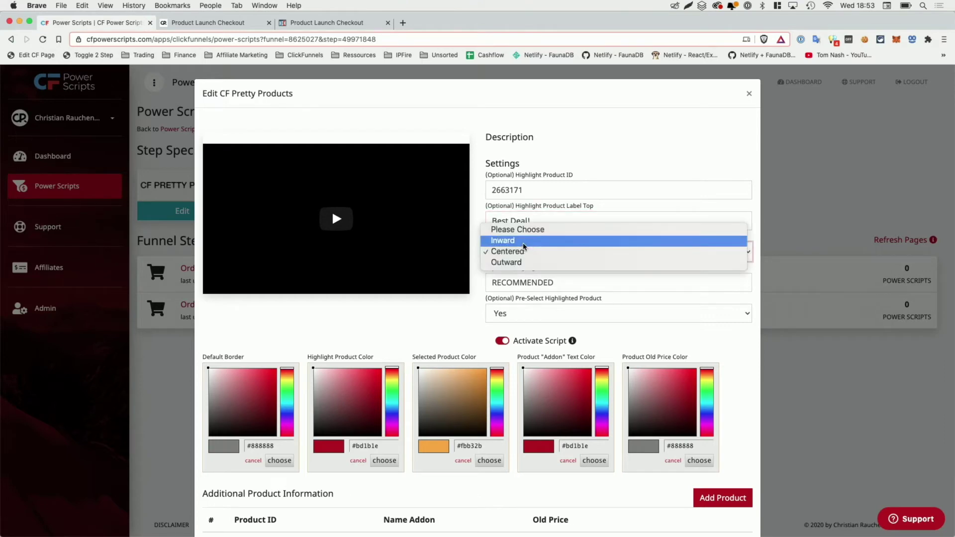
key("Down")
key("Down")
key("Up")
key("Up")
key("Return")
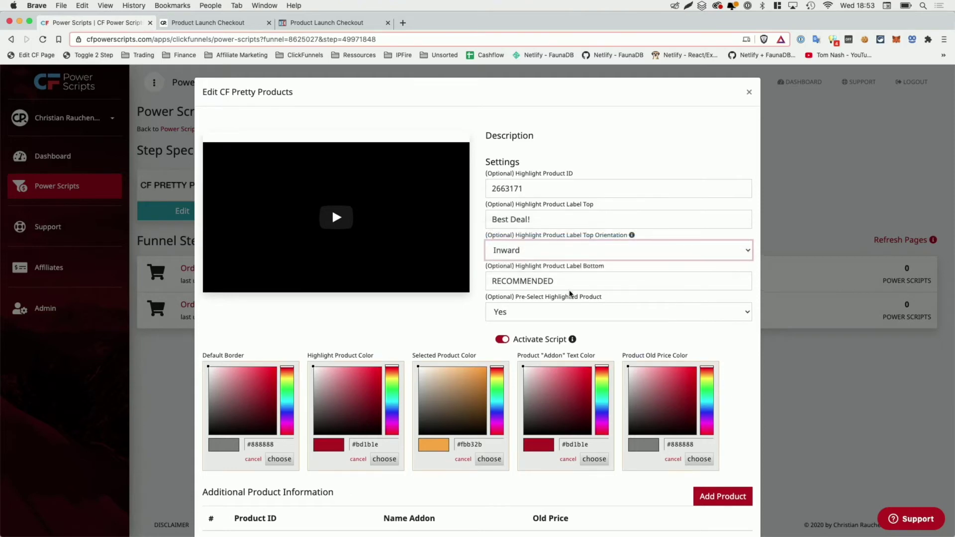
scroll(646, 373, "down", 5)
left_click(734, 504)
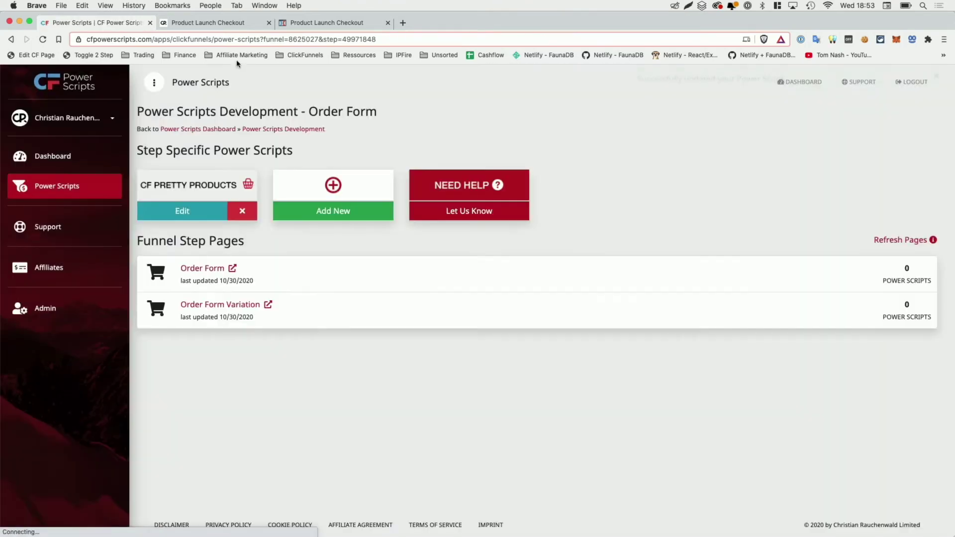
left_click(207, 22)
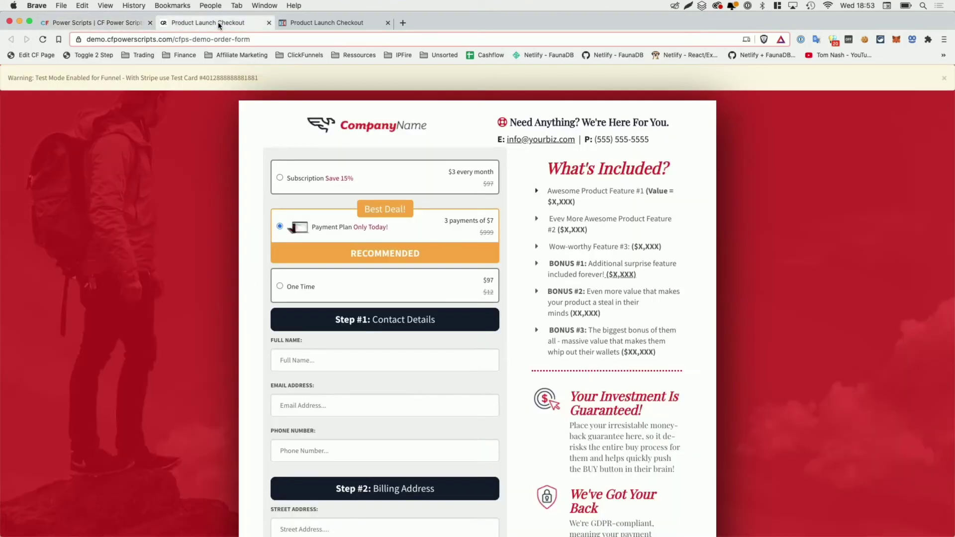
left_click(43, 41)
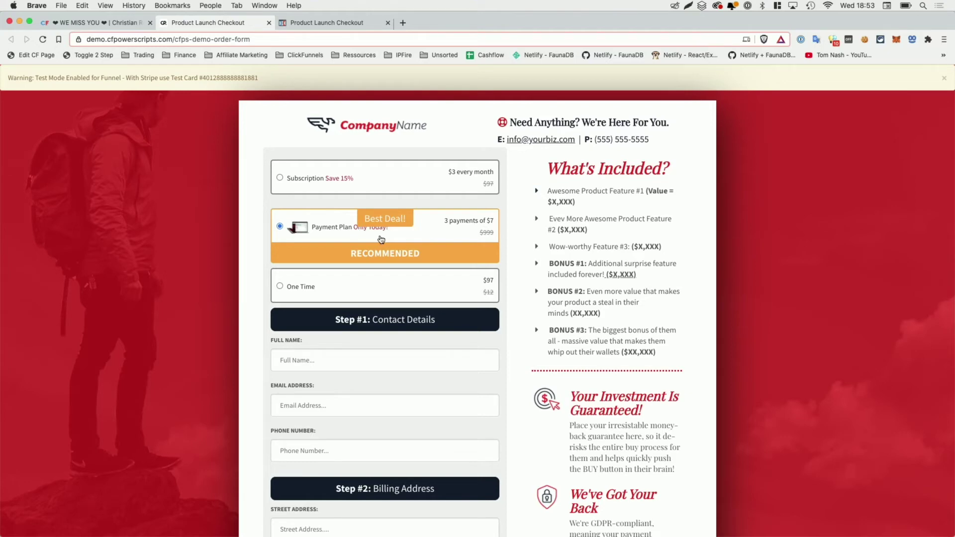
Set the top label orientation to Outward, save, and reload the checkout.
key("super+1")
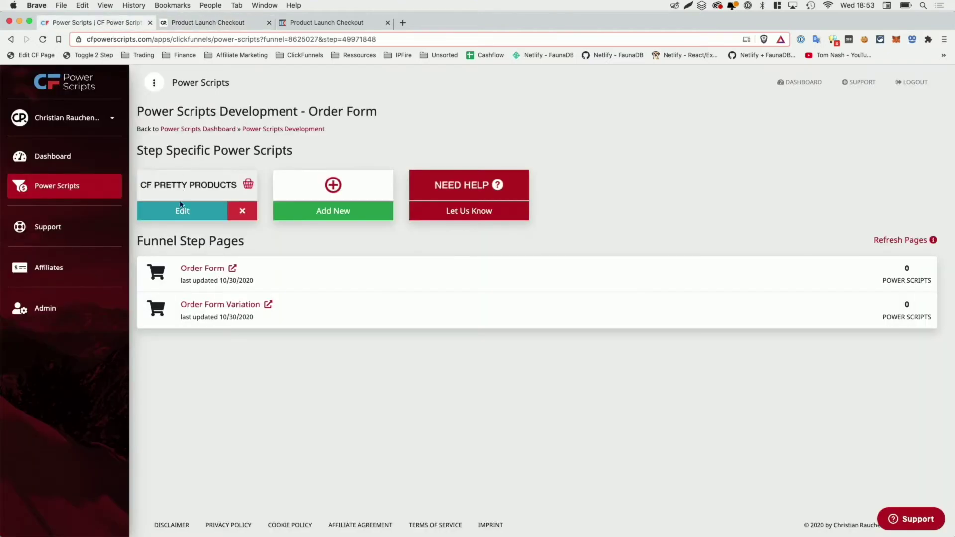
left_click(181, 211)
left_click(536, 252)
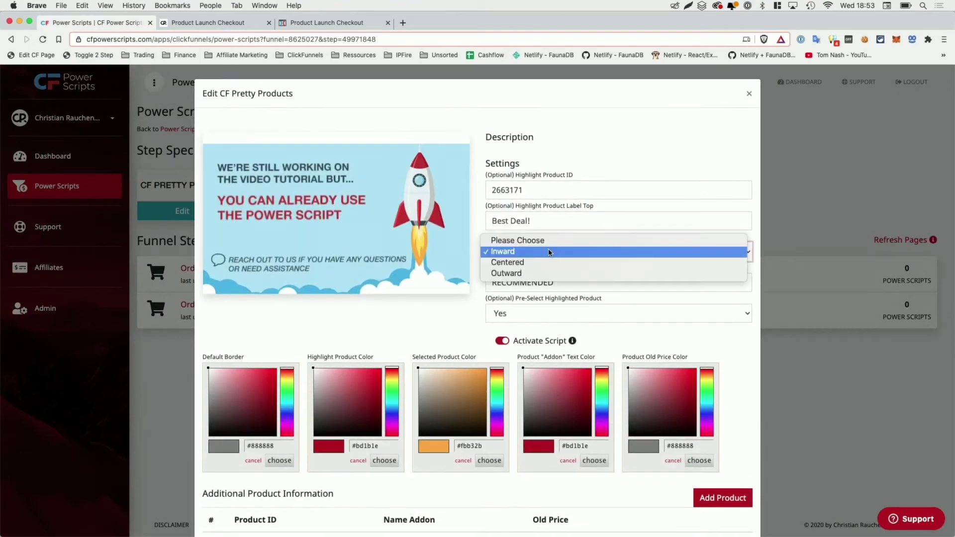
left_click(539, 275)
scroll(634, 370, "down", 5)
left_click(736, 505)
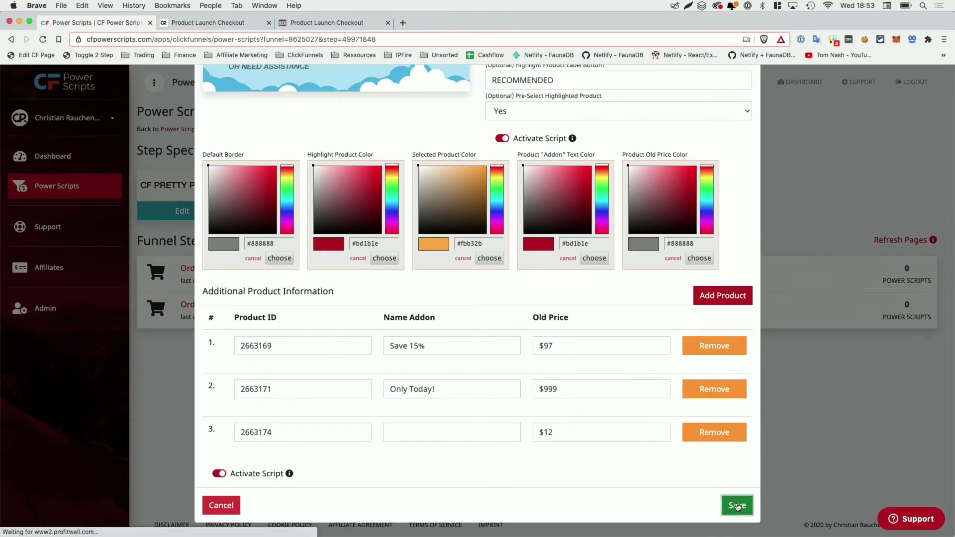
left_click(207, 24)
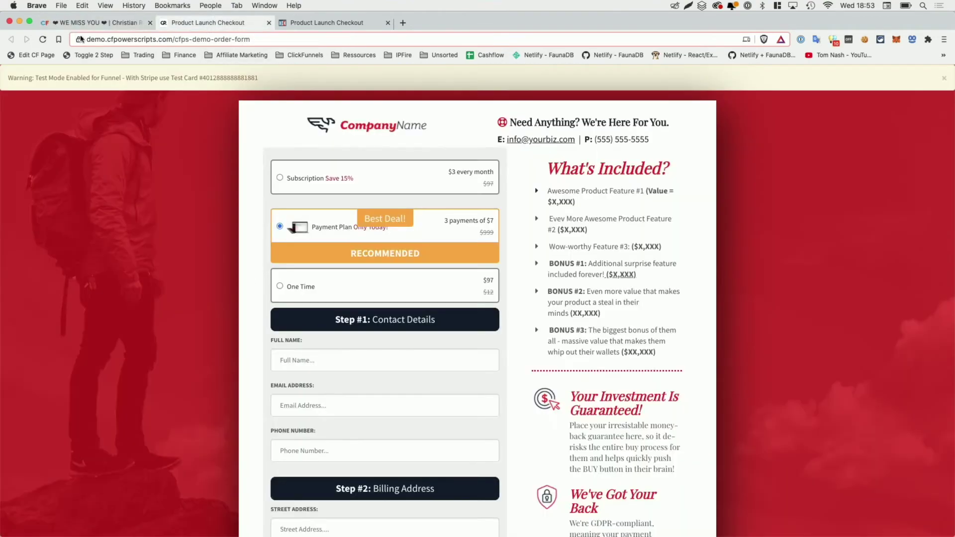
left_click(43, 39)
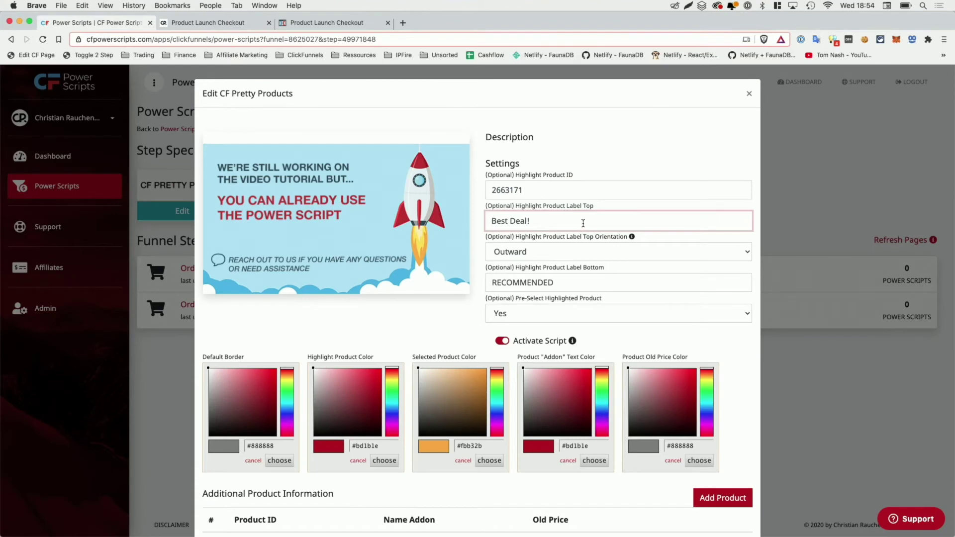
Clear the Best Deal! top label, save, and reload the checkout.
left_click_drag(583, 224, 473, 221)
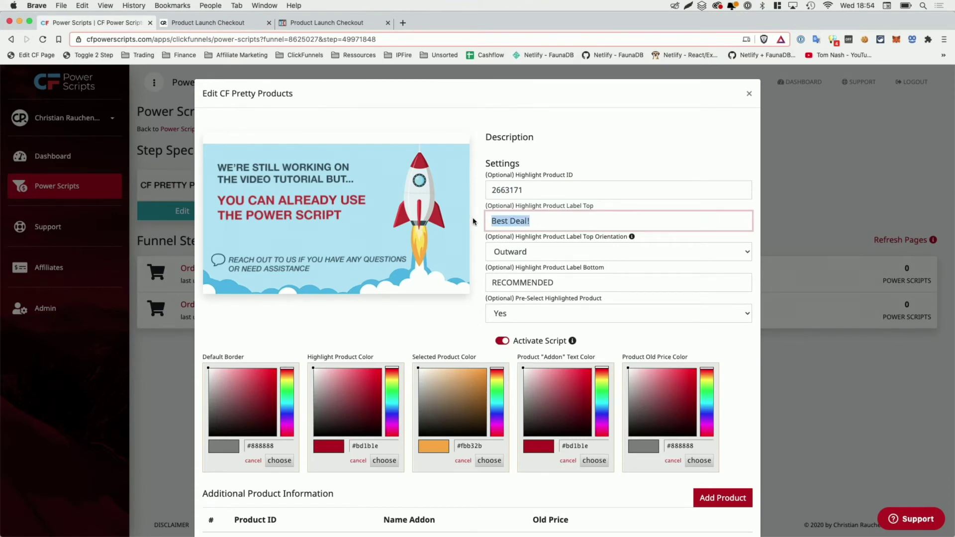
key("BackSpace")
scroll(545, 212, "down", 5)
left_click(732, 504)
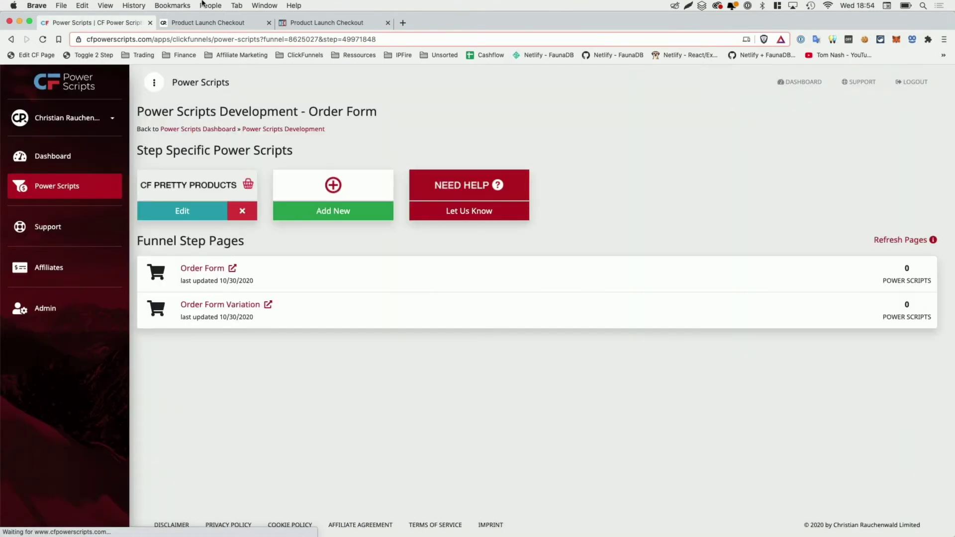
left_click(208, 22)
left_click(40, 42)
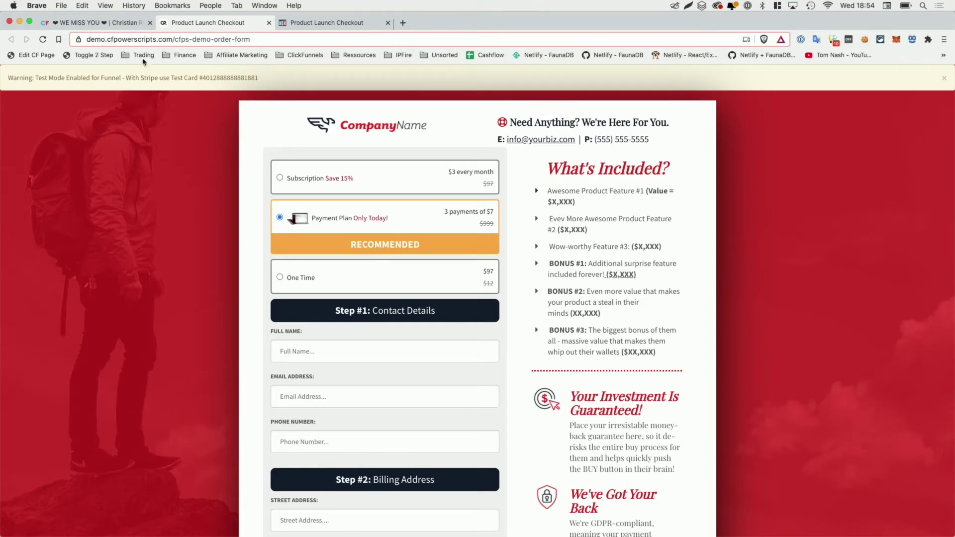
Clear the RECOMMENDED bottom label and save the Pretty Products settings.
left_click(108, 29)
left_click(182, 210)
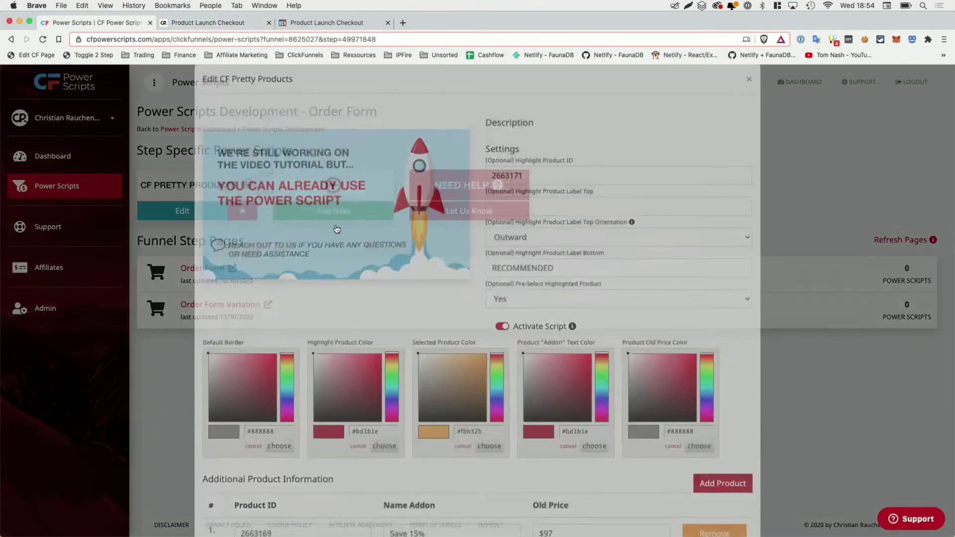
double_click(569, 276)
key("BackSpace")
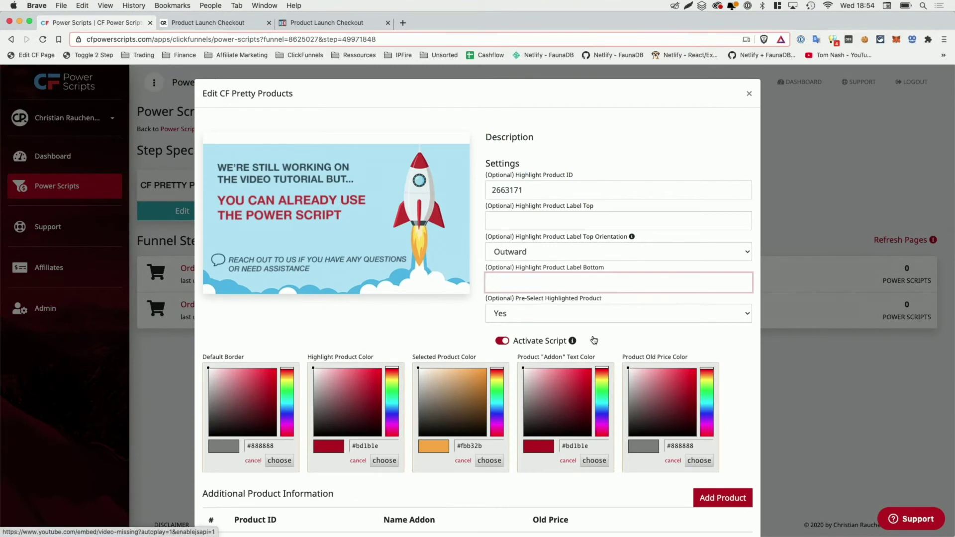
scroll(593, 340, "down", 5)
left_click(735, 505)
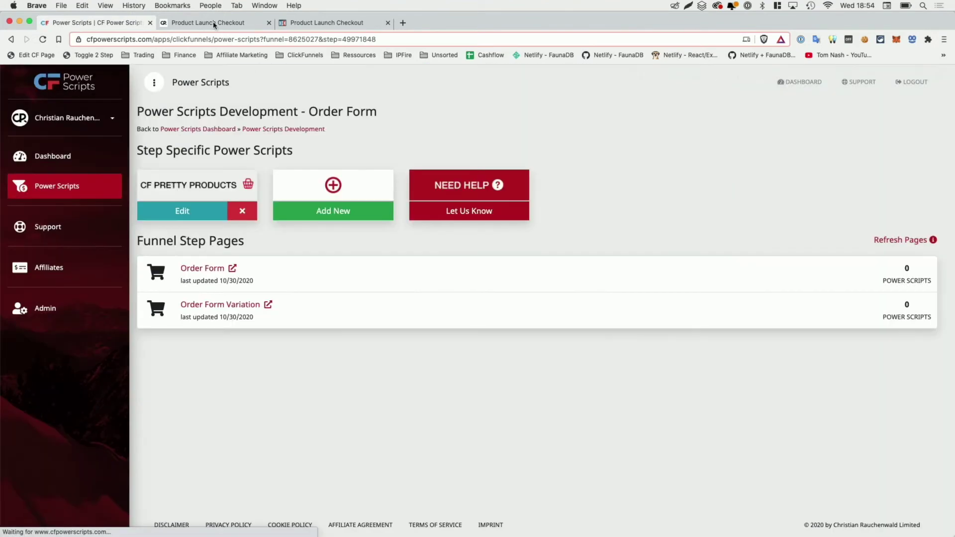
left_click(207, 23)
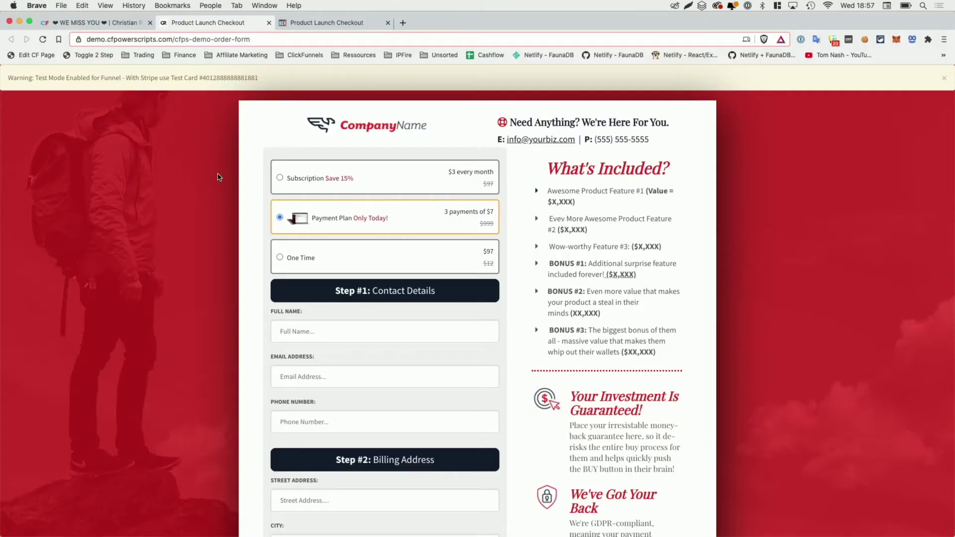
Open the 2-Step Order Form step, close the checkout preview tabs and show its products list.
left_click(113, 24)
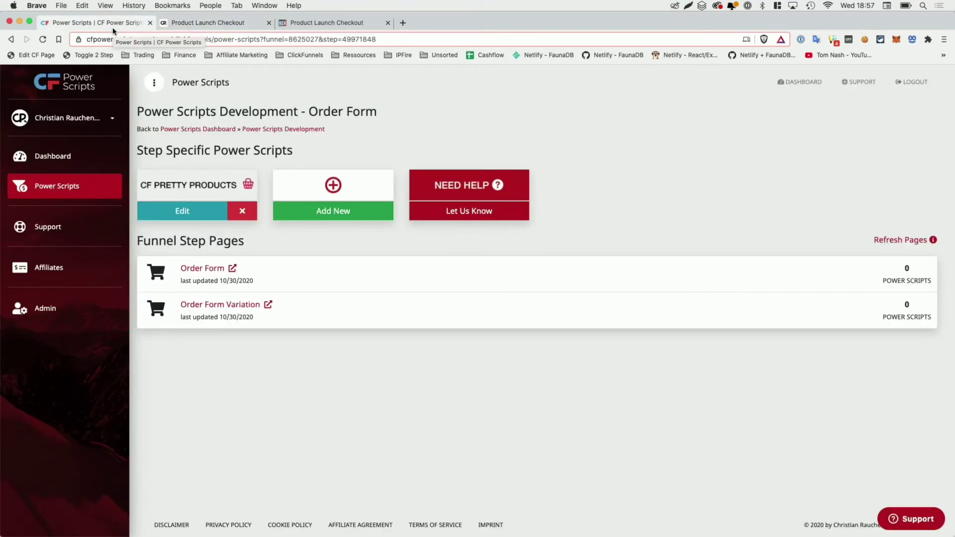
left_click(279, 130)
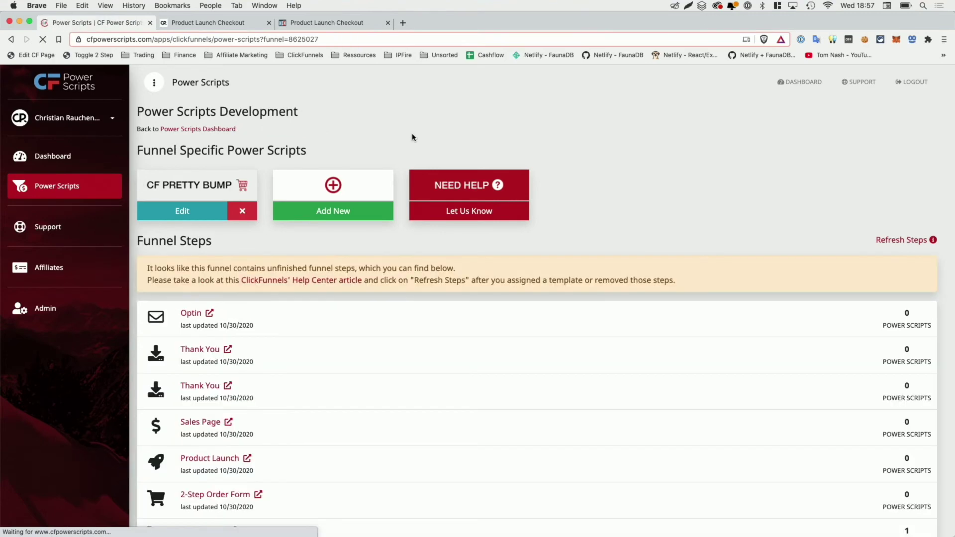
scroll(412, 137, "down", 5)
left_click(221, 232)
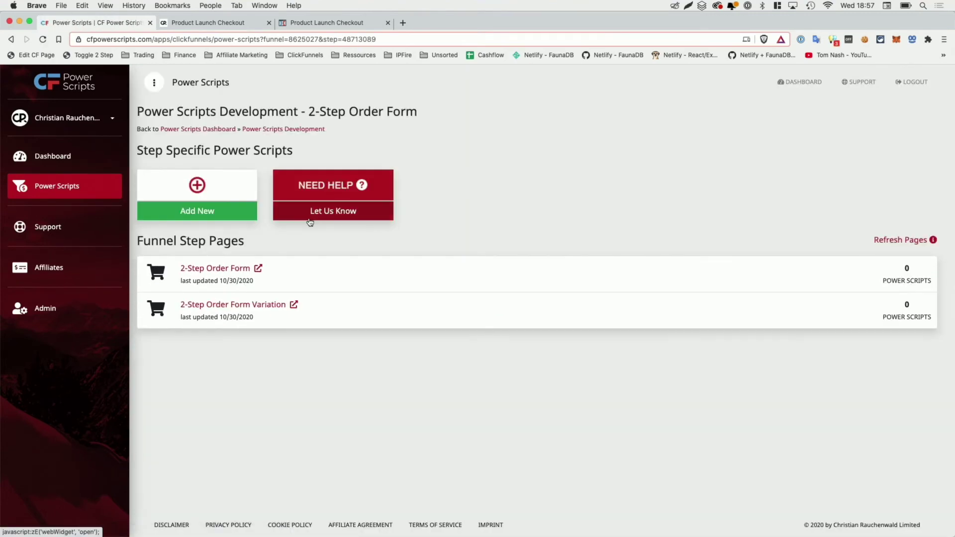
left_click(259, 268)
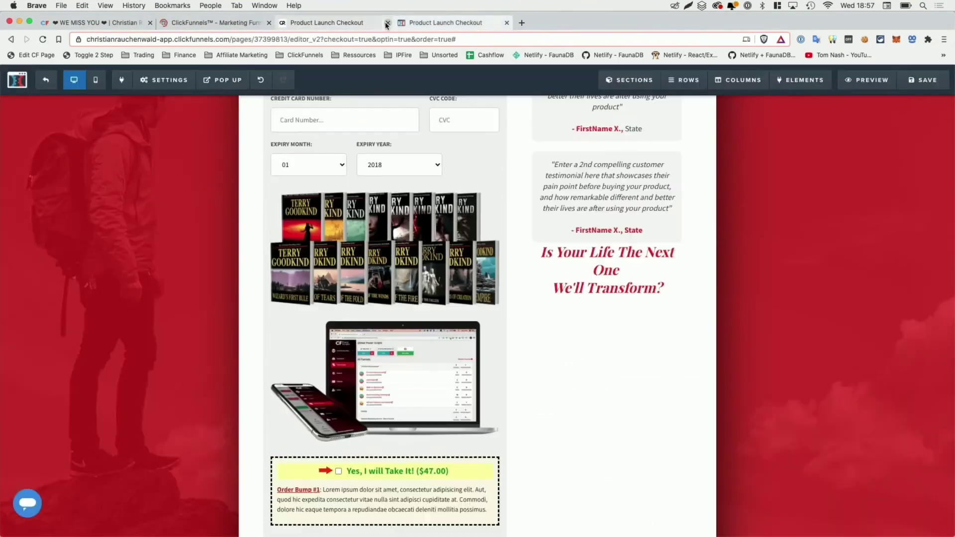
left_click(387, 23)
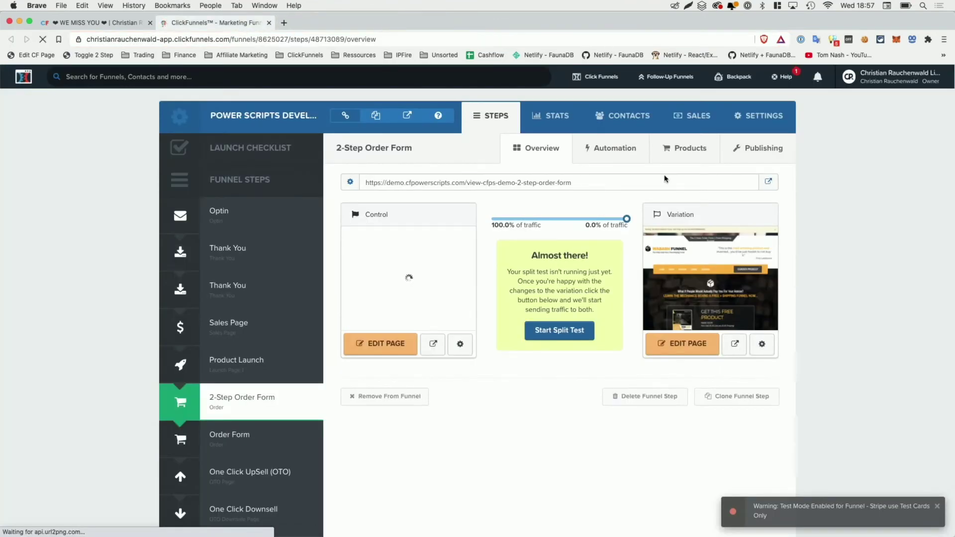
left_click(681, 148)
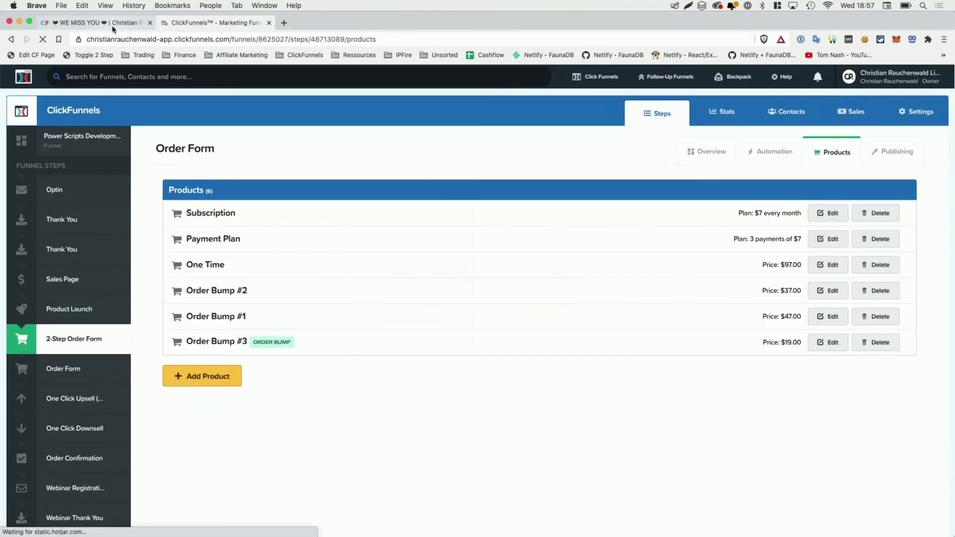
Start adding a new power script to the 2-Step Order Form and filter scripts by keyword.
left_click(113, 25)
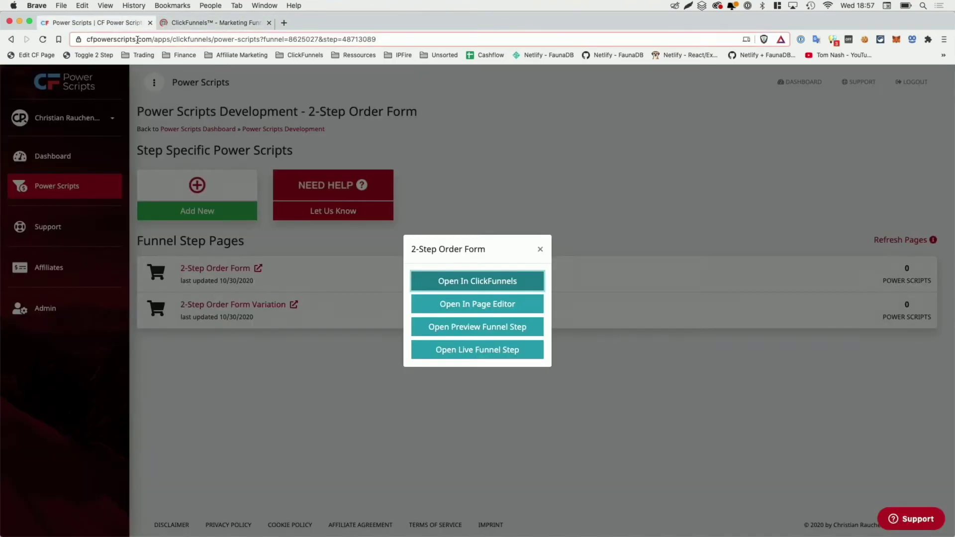
left_click(323, 156)
left_click(191, 212)
left_click(618, 101)
Choose CF Pretty Products via the 'prett' filter and copy the Payment Plan product's link.
type("pretty")
left_click(289, 181)
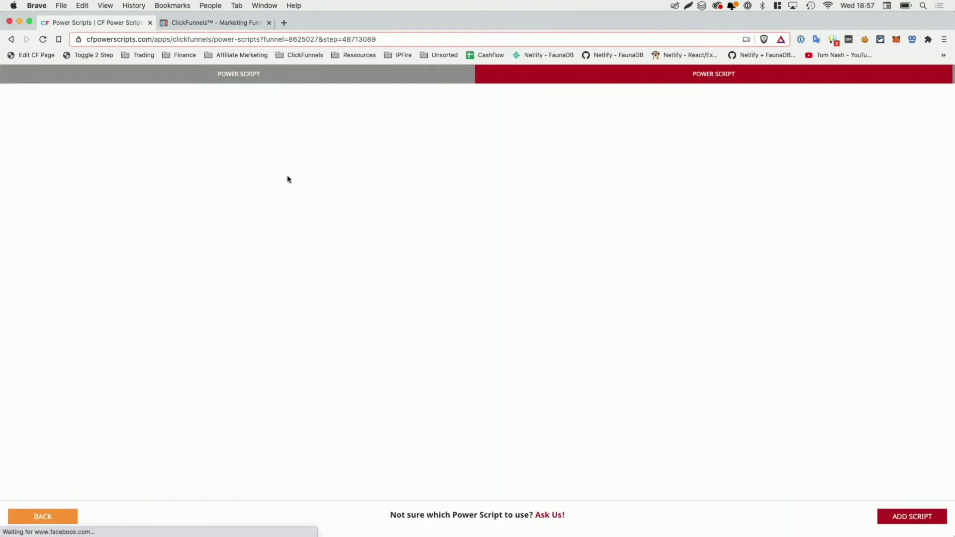
key("ctrl+Tab")
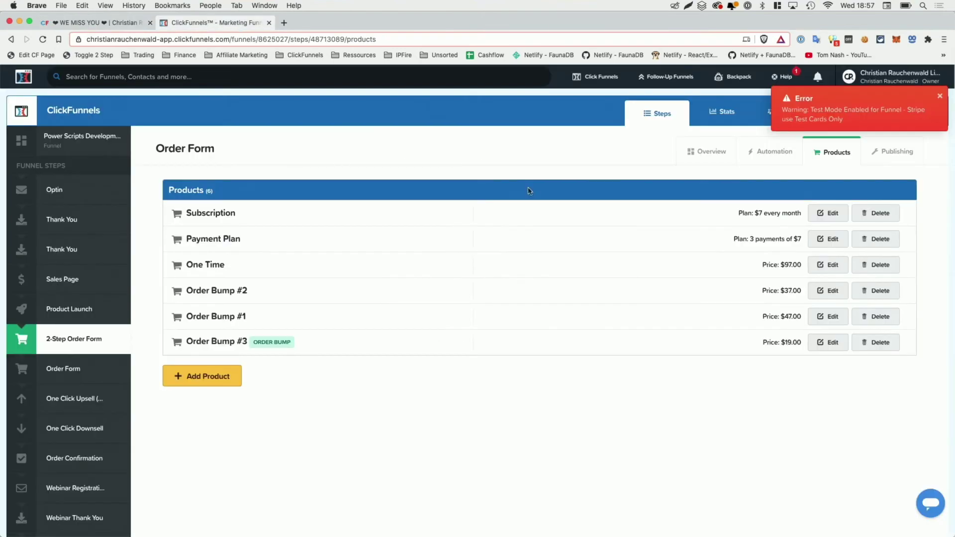
right_click(824, 243)
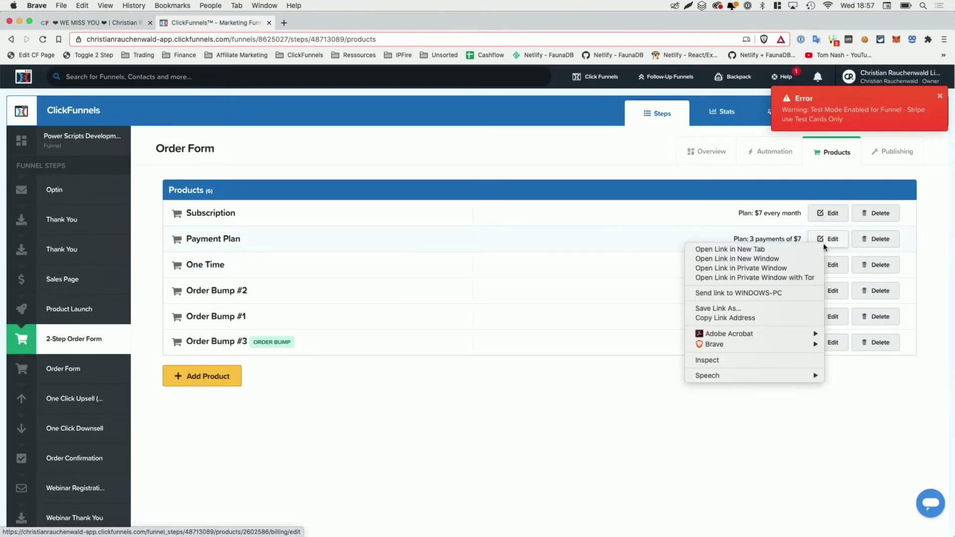
left_click(751, 318)
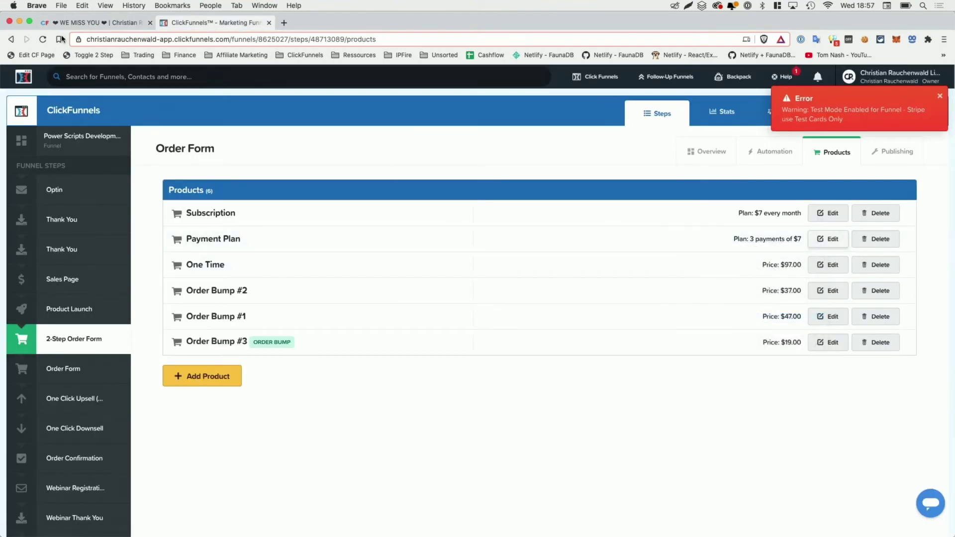
Paste the link into Highlight Product ID so it holds product 2602586.
left_click(118, 27)
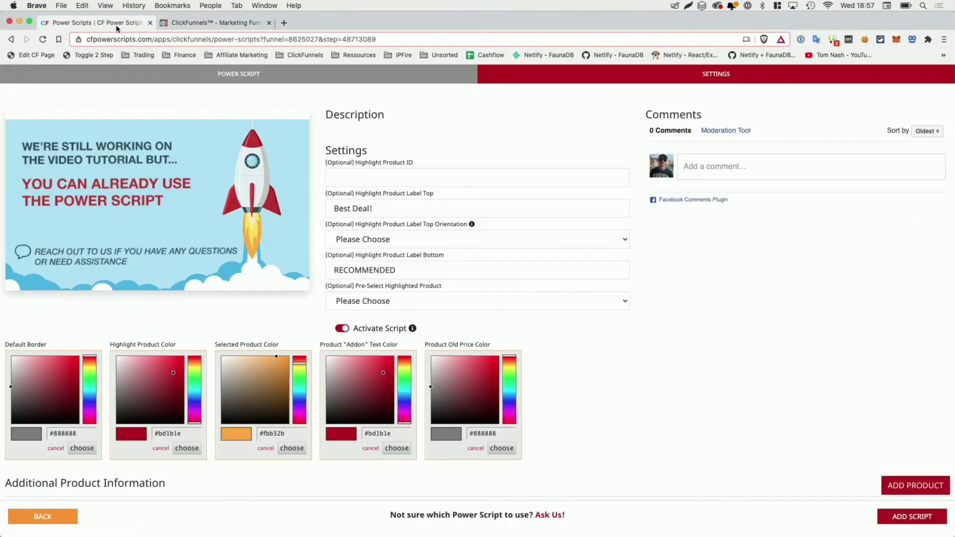
left_click(354, 181)
key("super+v")
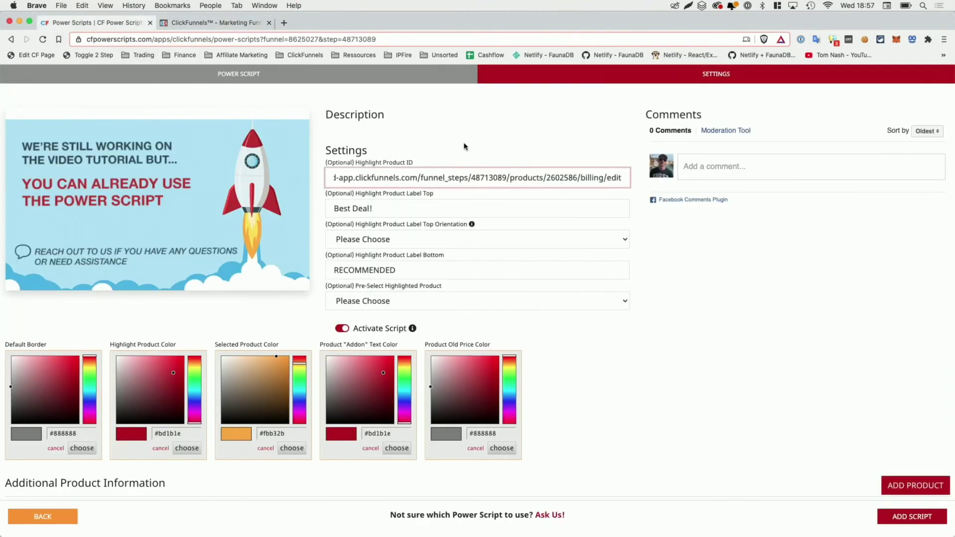
scroll(465, 146, "down", 2)
left_click(421, 198)
left_click(422, 193)
scroll(497, 175, "down", 1)
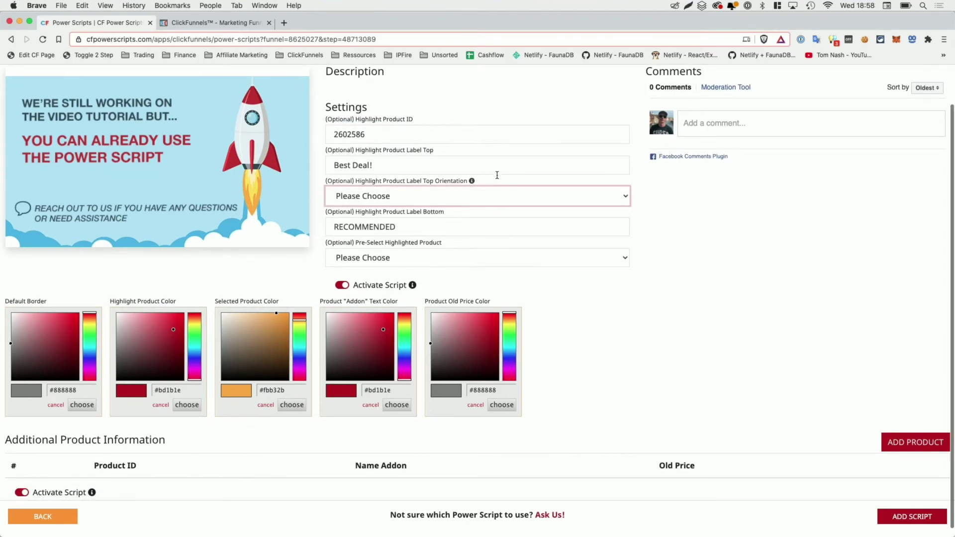
Set Label Top Orientation to Outward and Pre-Select highlighted product to Yes.
left_click(496, 141)
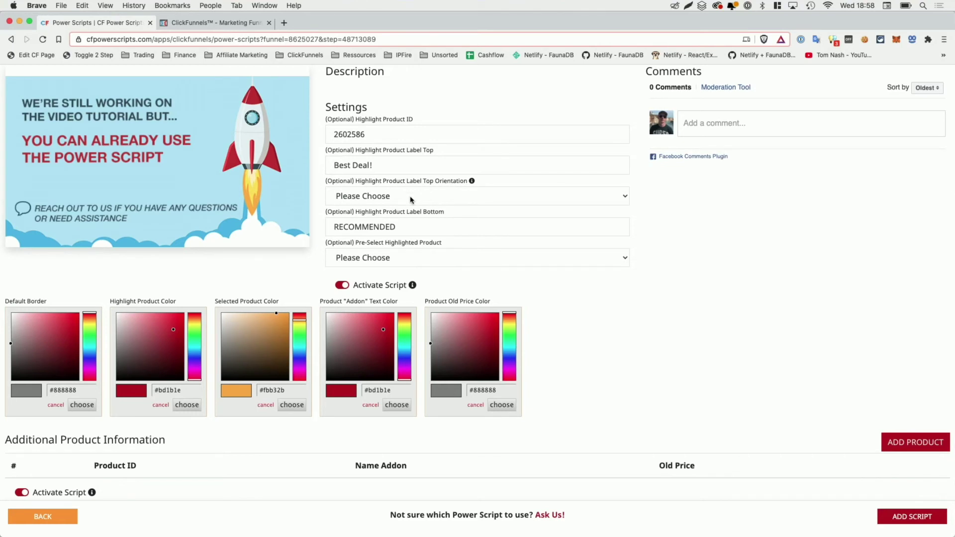
left_click(431, 197)
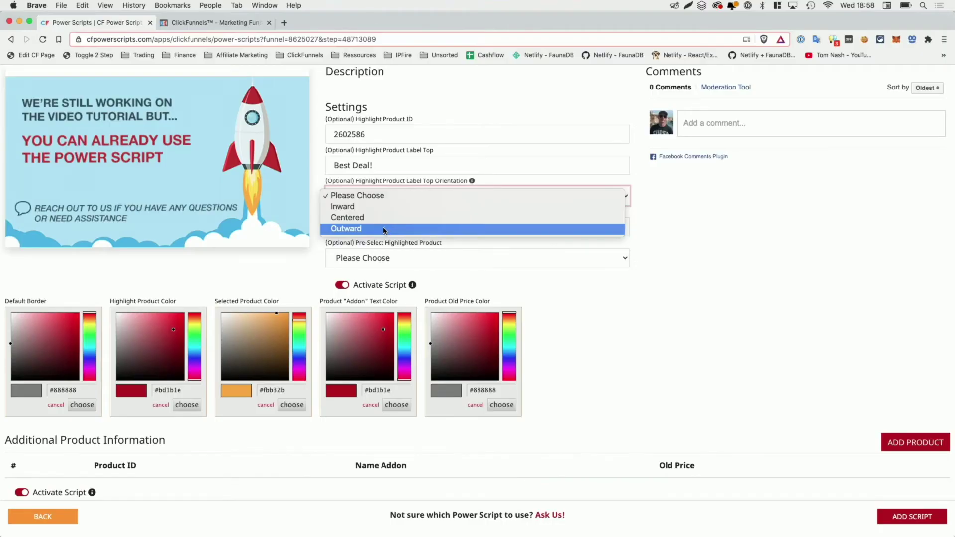
left_click(384, 230)
left_click(393, 258)
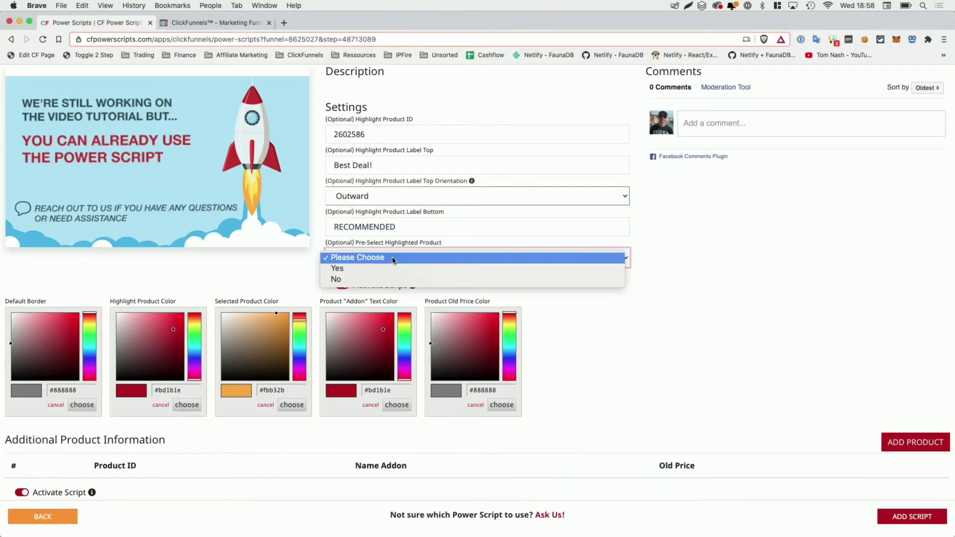
left_click(355, 270)
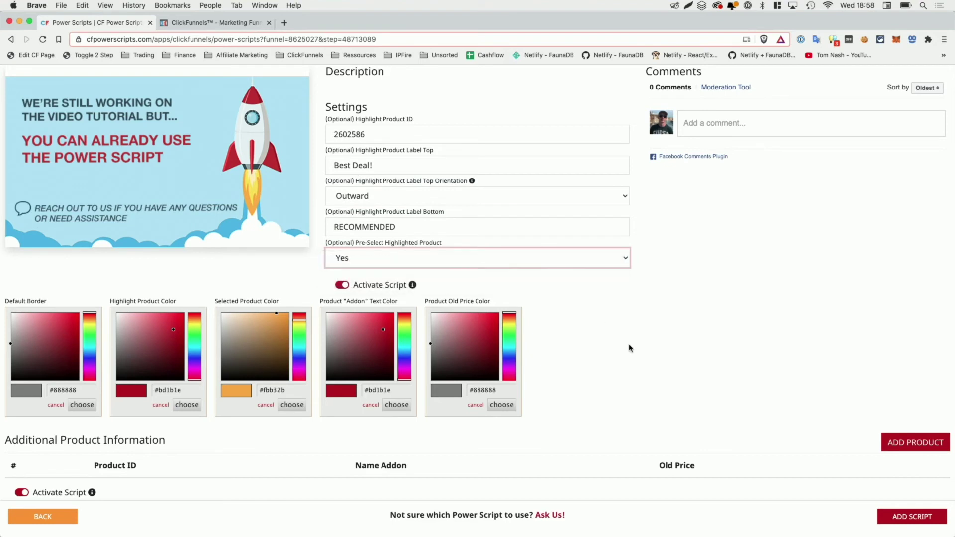
Add a product row for 2602586 with addon 'Save 15%' and old price $997, then add the script.
left_click(921, 441)
scroll(739, 369, "down", 2)
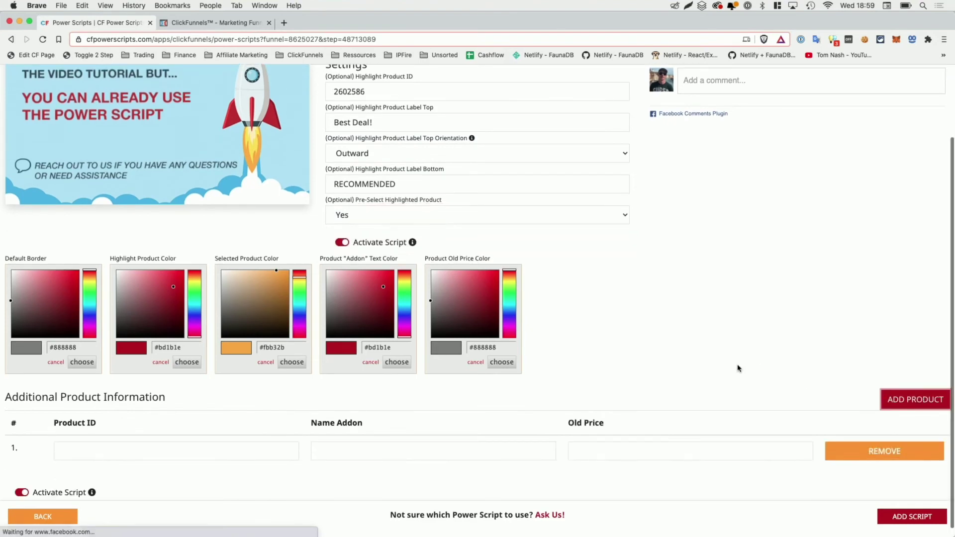
left_click(211, 446)
key("super+v")
left_click(377, 449)
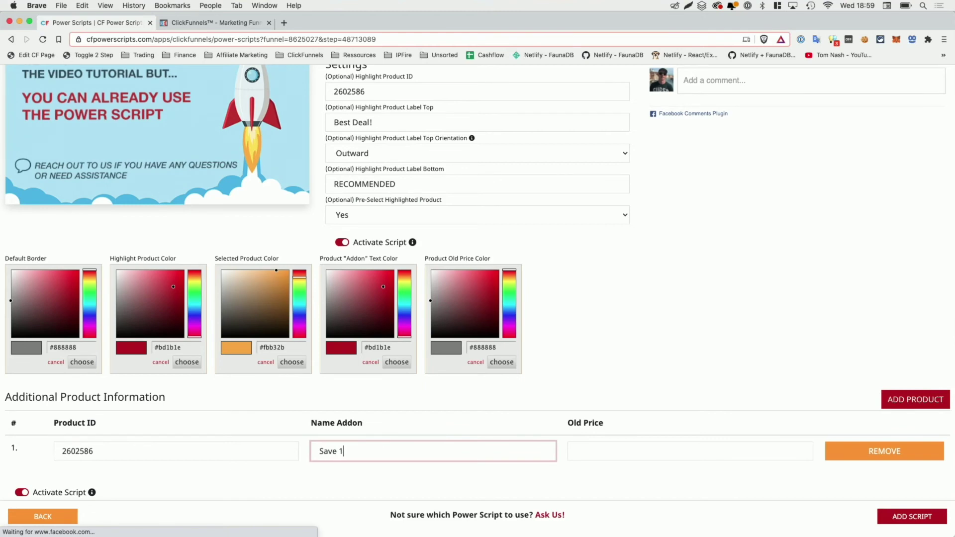
key("Tab")
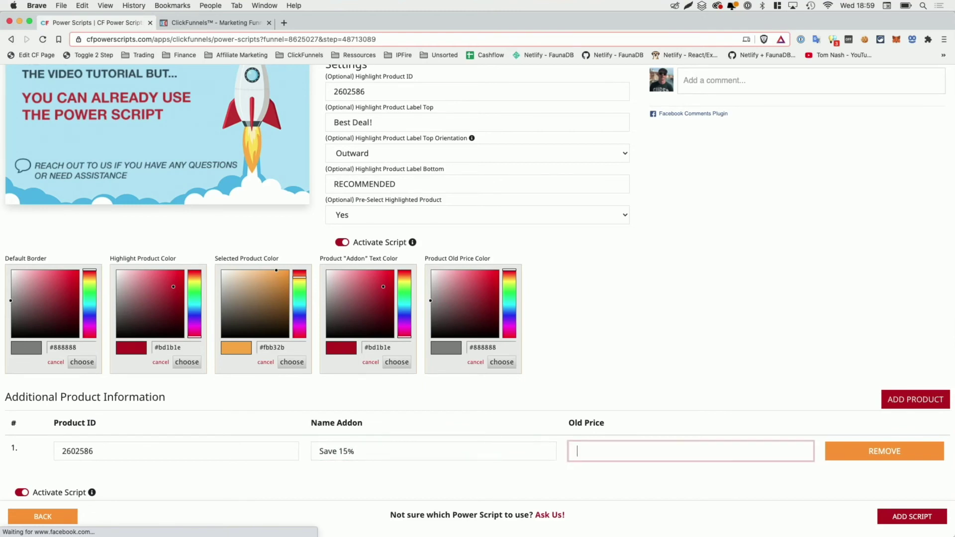
left_click(579, 361)
left_click(912, 516)
Reopen the Pretty Products script settings and select the highlighted product ID value.
left_click(213, 22)
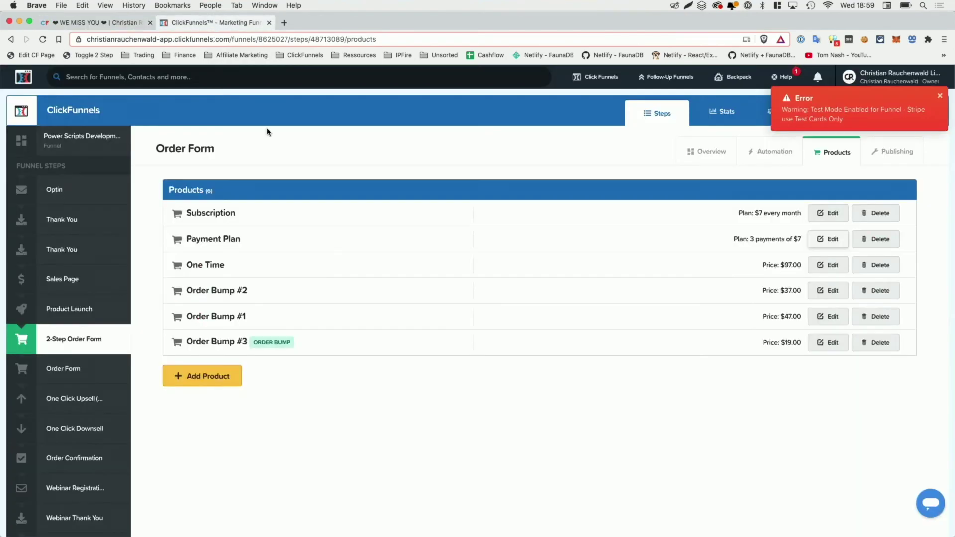
left_click(708, 152)
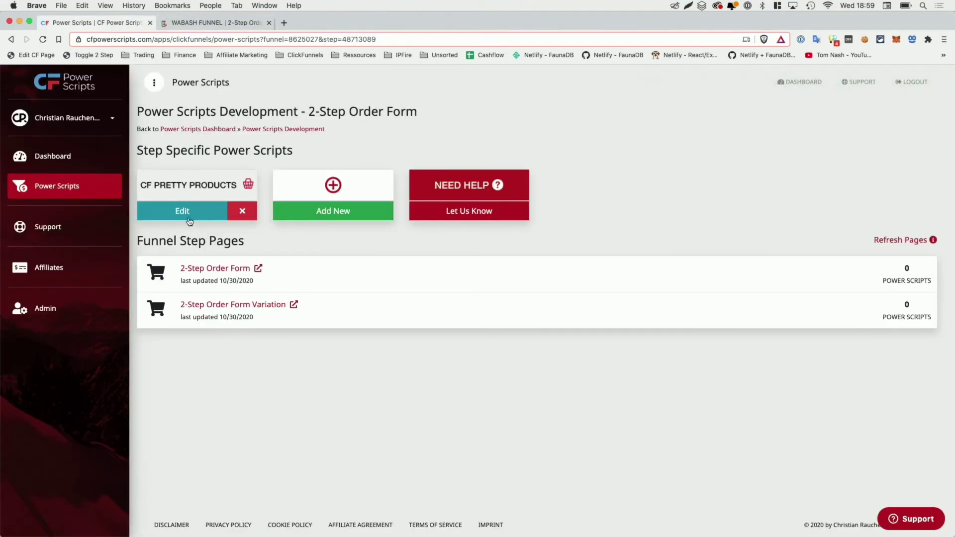
left_click(189, 211)
double_click(554, 190)
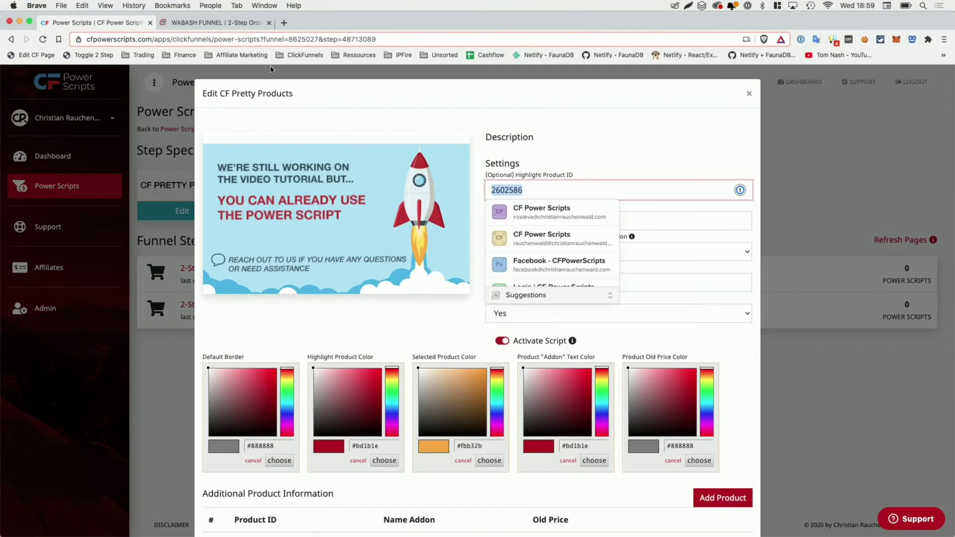
Add an Image element below the book image with Lazy Loading set to False.
left_click(219, 23)
scroll(315, 221, "down", 7)
scroll(315, 221, "down", 9)
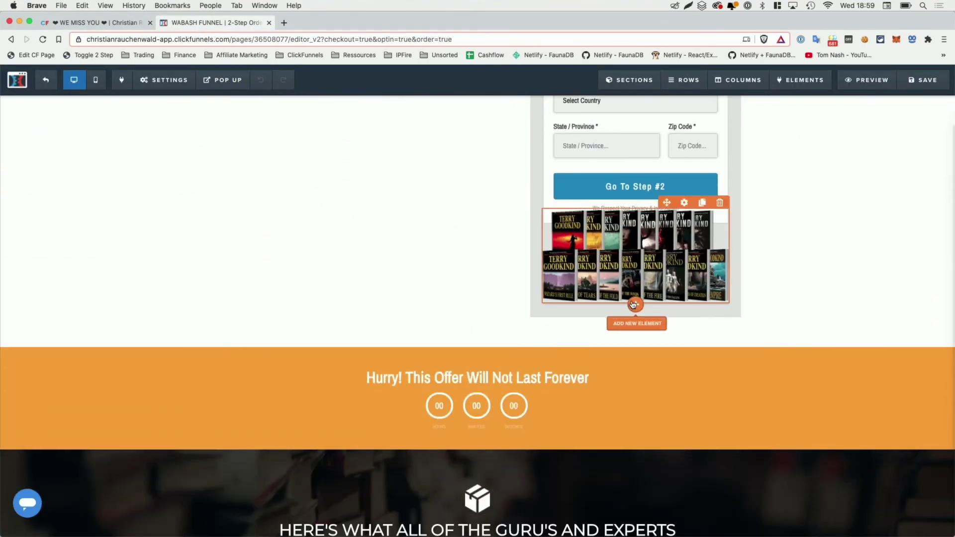
left_click(633, 305)
scroll(769, 398, "down", 3)
left_click(770, 430)
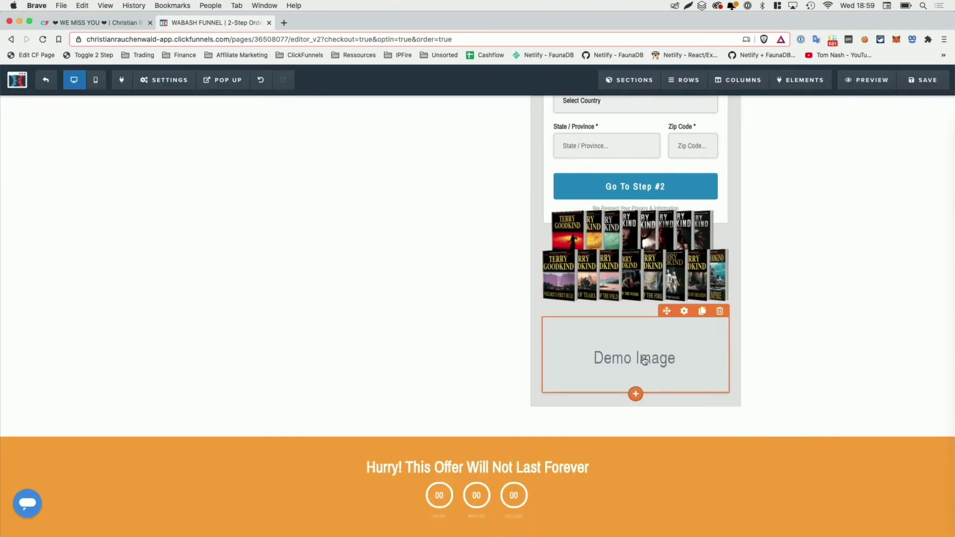
left_click(644, 360)
left_click(859, 360)
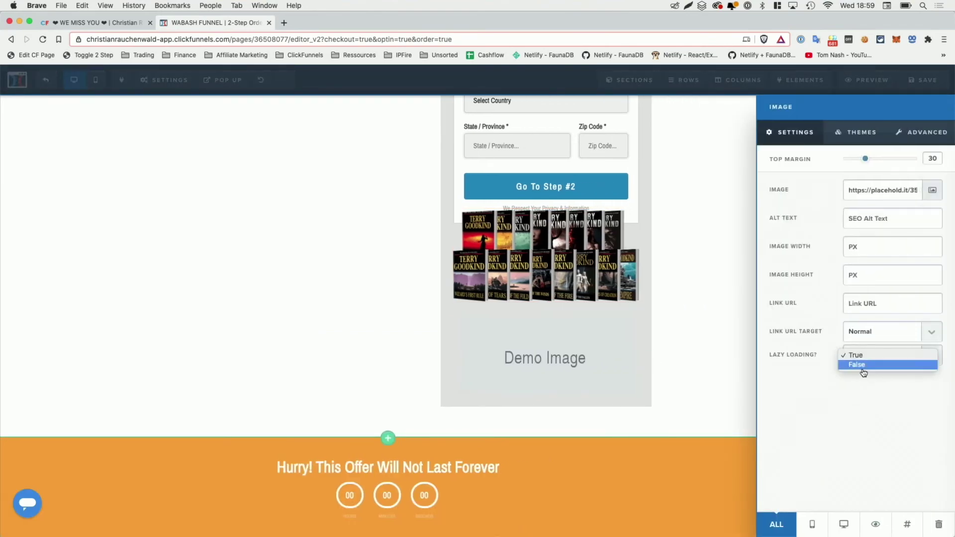
left_click(861, 369)
Use the laptop-and-phone picture, title it product-img-2803568, and save the page.
left_click(926, 197)
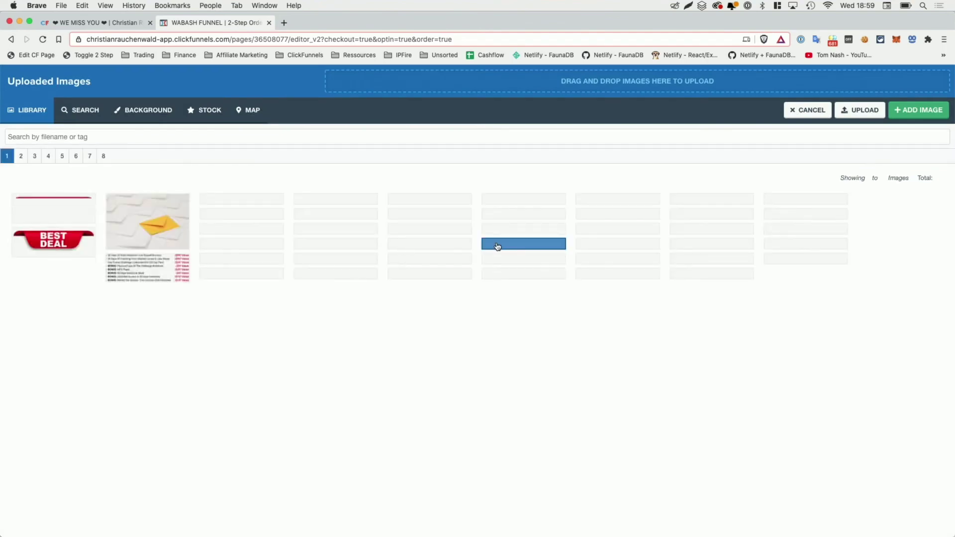
left_click(138, 300)
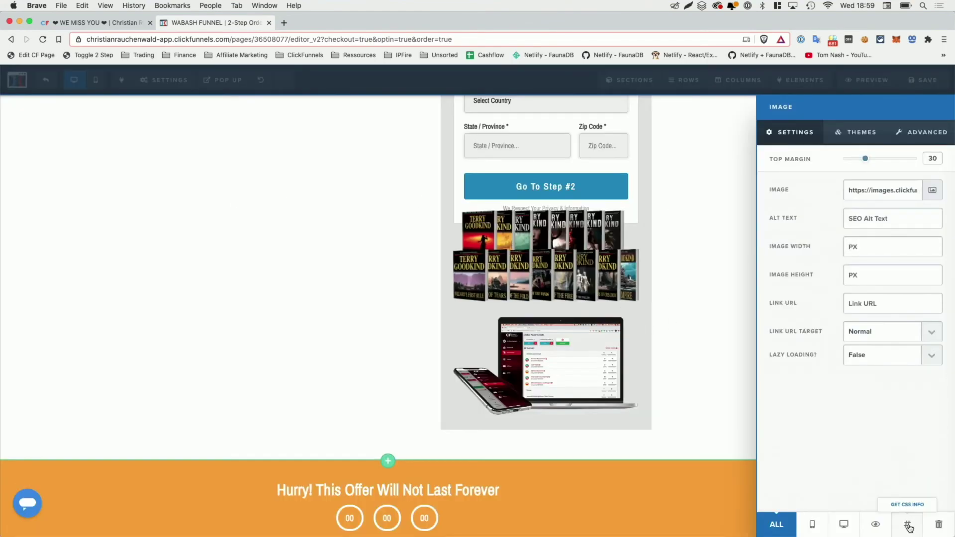
left_click(907, 526)
double_click(408, 195)
type("pro")
type("duct-img-2803568")
left_click(562, 197)
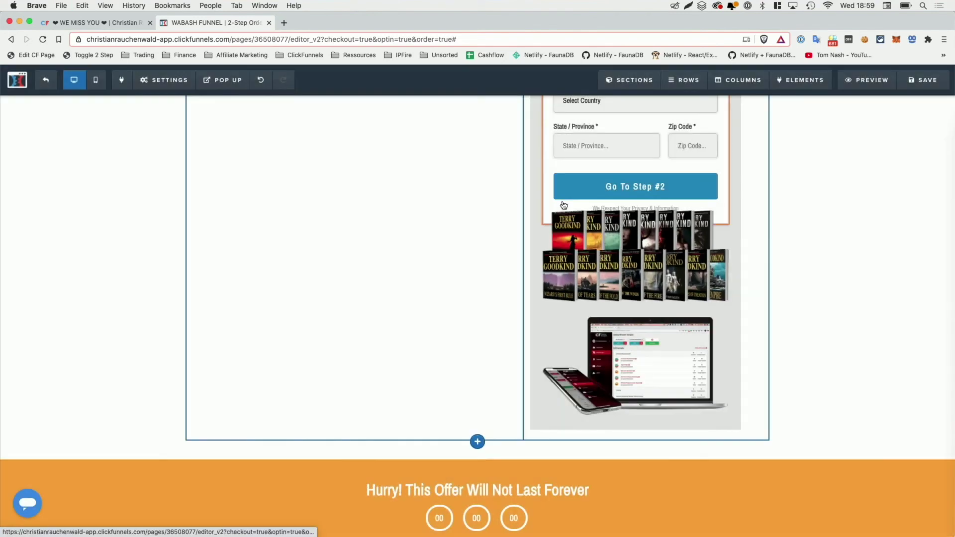
left_click(923, 80)
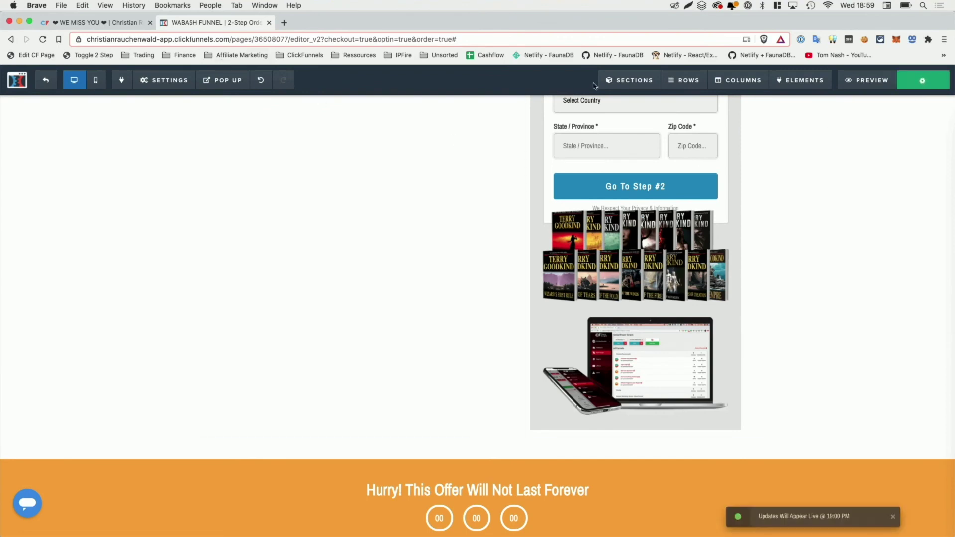
Open the live 2-Step Order Form and switch it to its second, payment step.
left_click(122, 22)
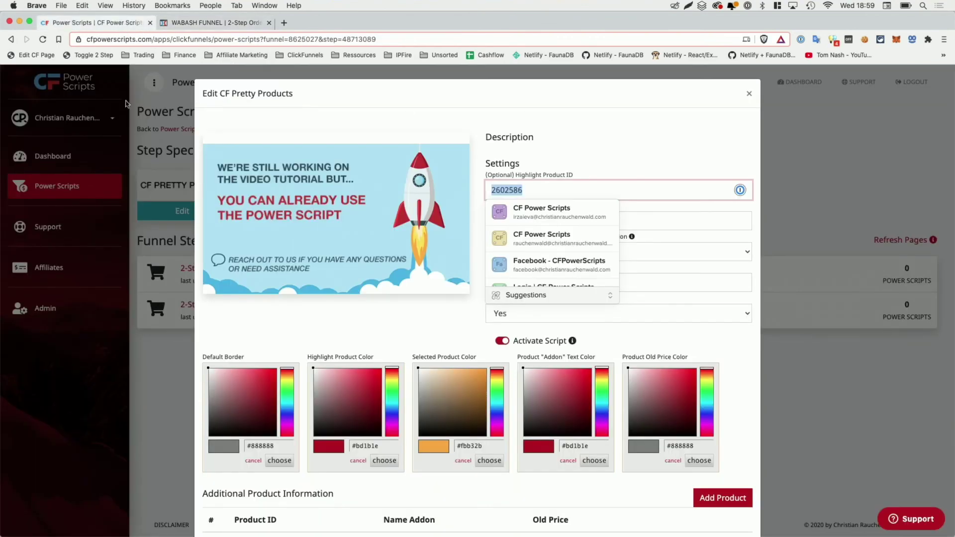
left_click(171, 235)
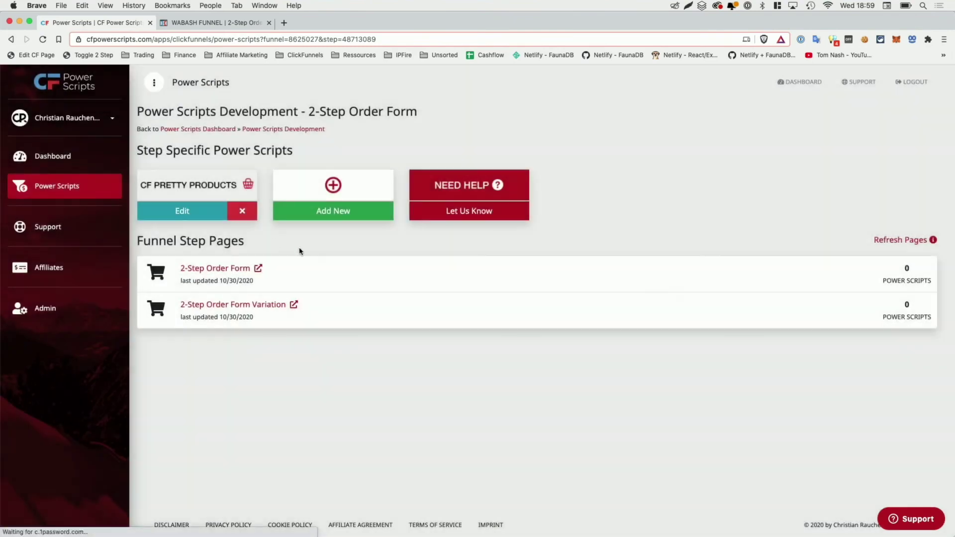
left_click(259, 268)
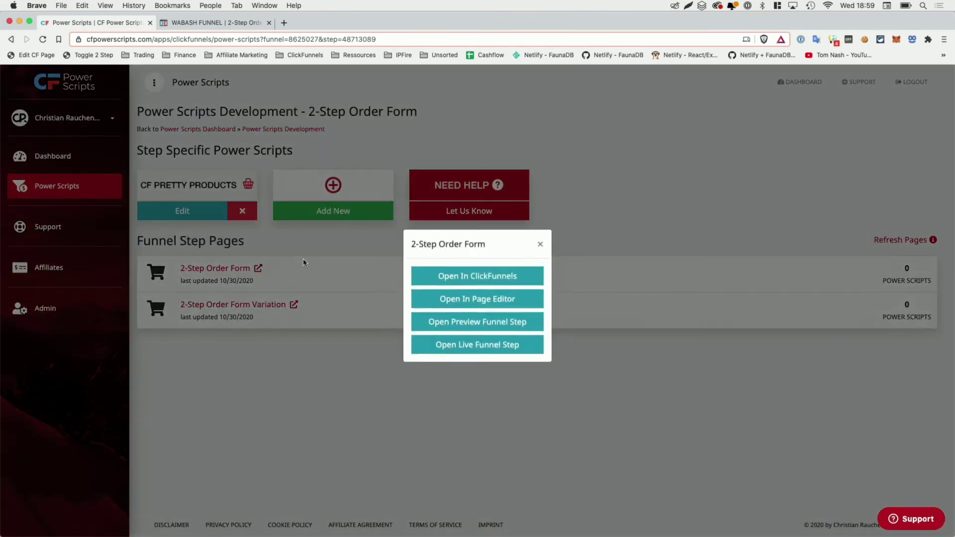
left_click(470, 354)
left_click(395, 216)
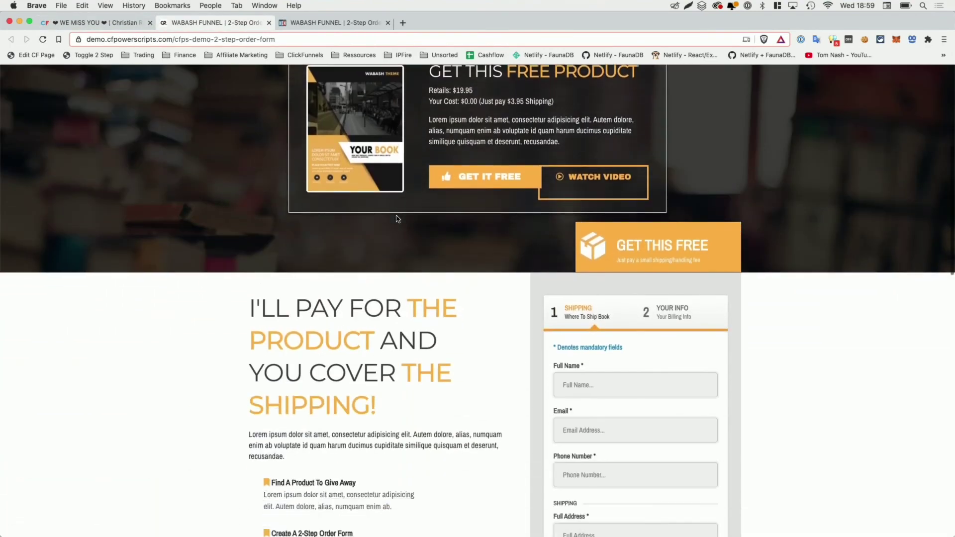
left_click(90, 55)
Select Subscription, One Time, Order Bump #2, then Payment Plan to compare the highlight styling.
scroll(288, 144, "down", 1)
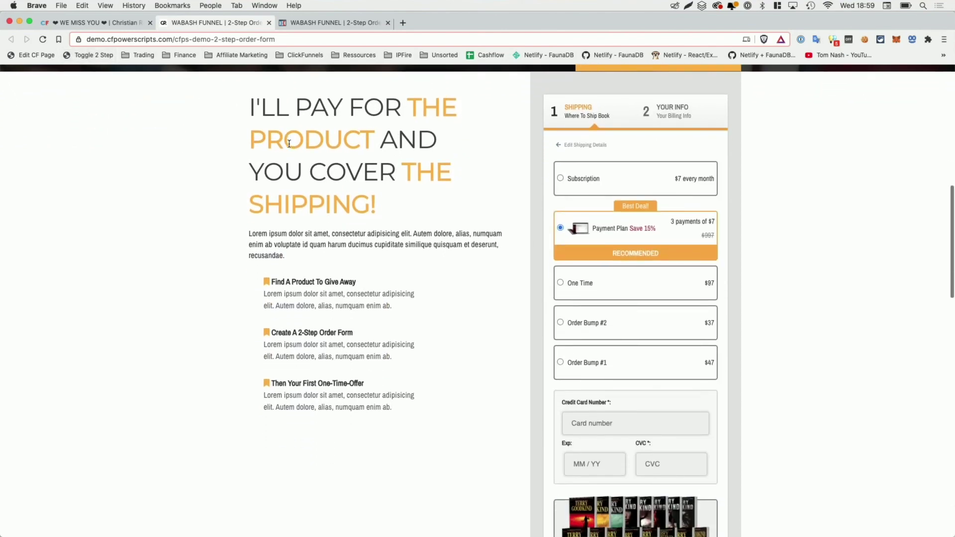
left_click(609, 182)
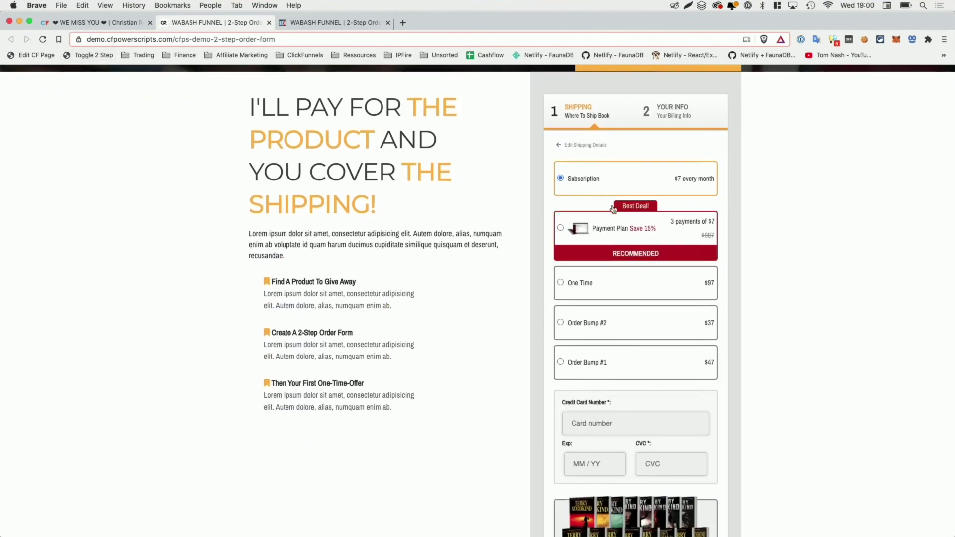
left_click(621, 291)
left_click(616, 329)
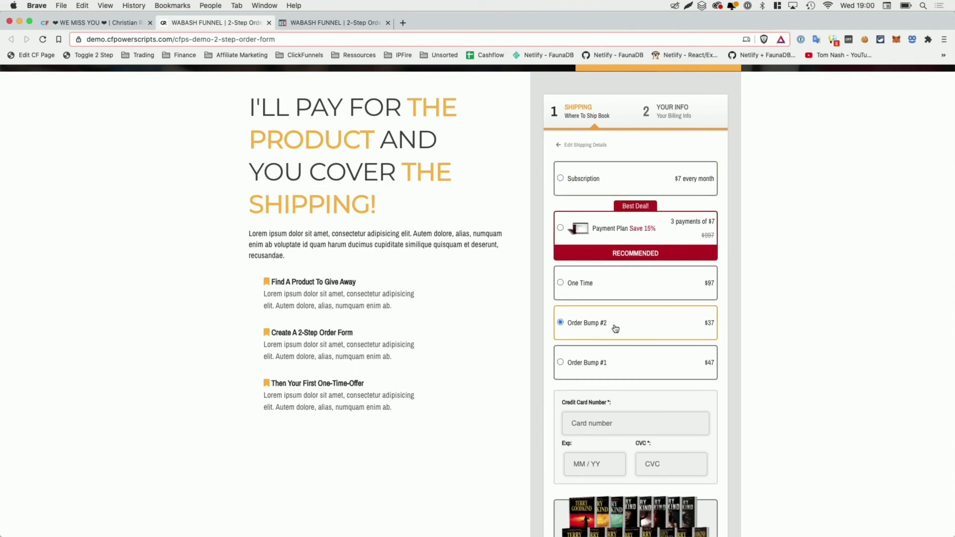
left_click(650, 236)
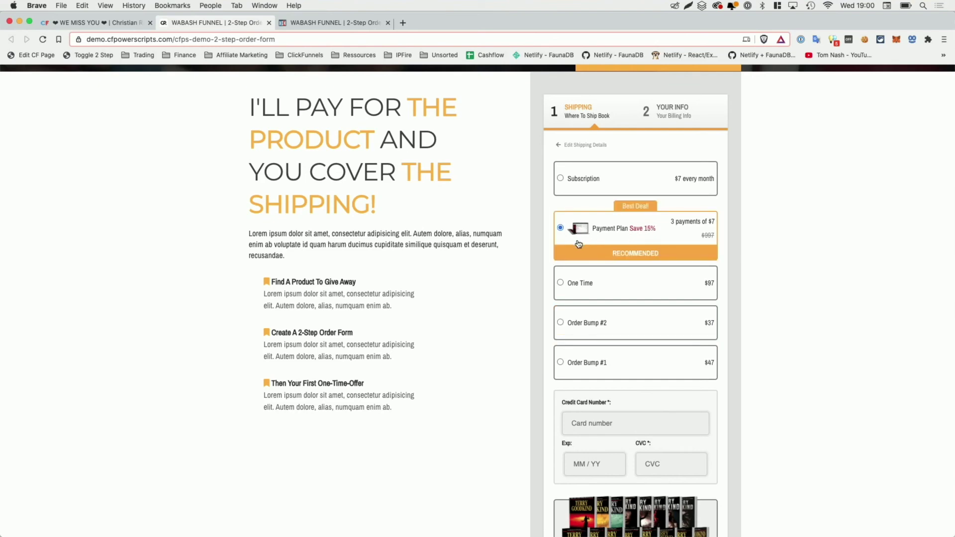